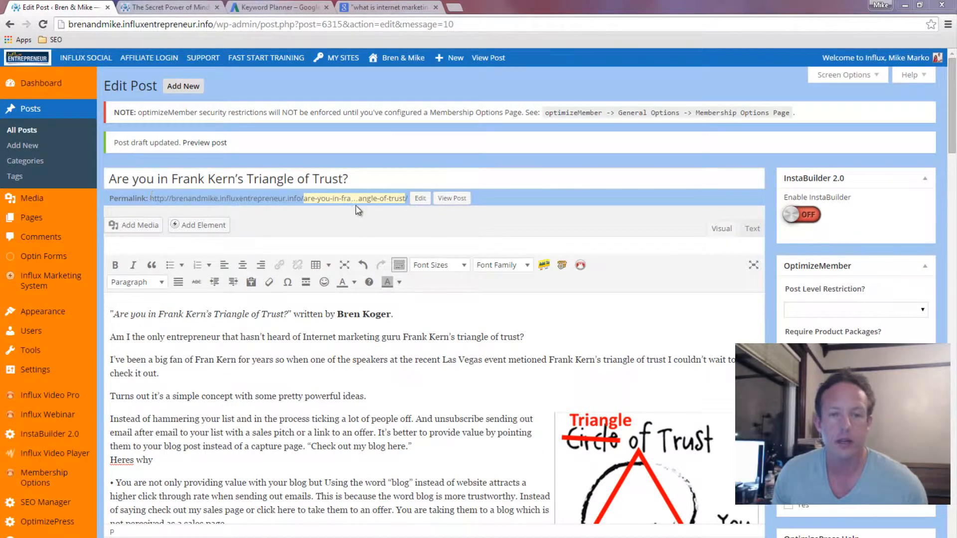
# Shorten the post's permalink slug to frank-kern-triangle-of-trust
pyautogui.click(420, 198)
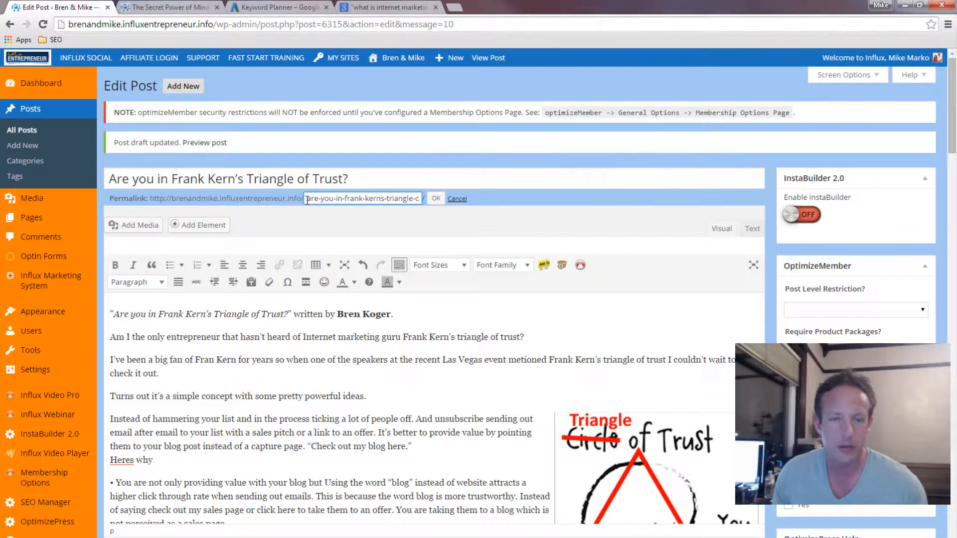
pyautogui.moveTo(308, 199); pyautogui.dragTo(345, 196)
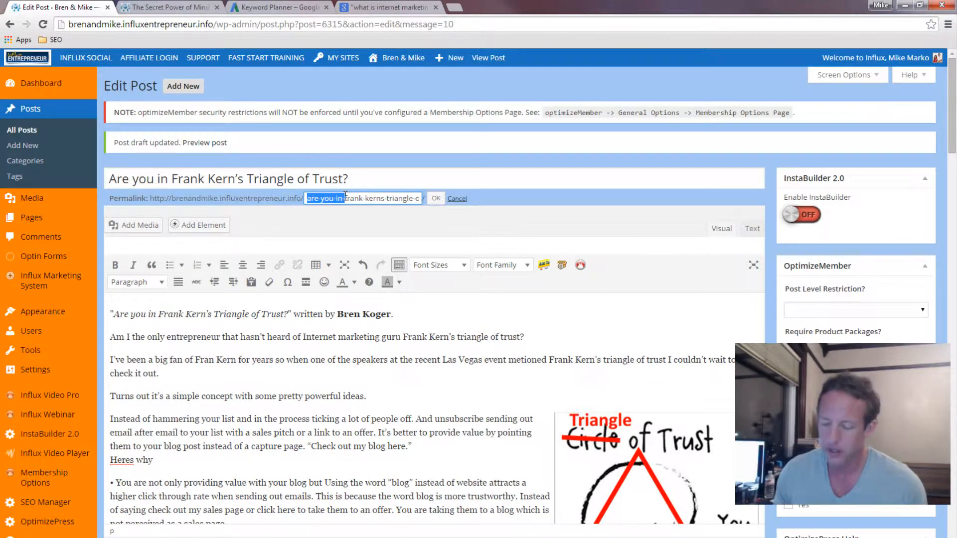
pyautogui.press('BackSpace')
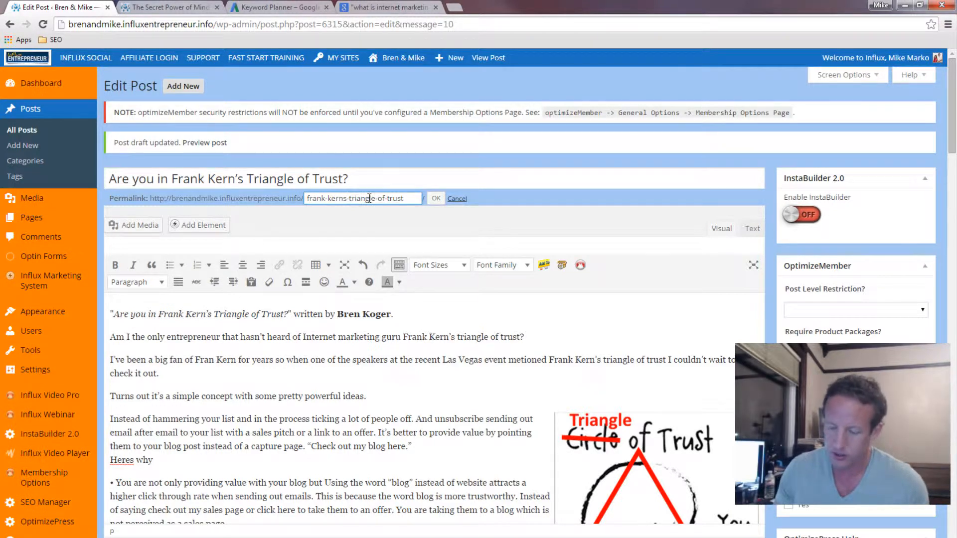
pyautogui.click(347, 199)
pyautogui.press('BackSpace')
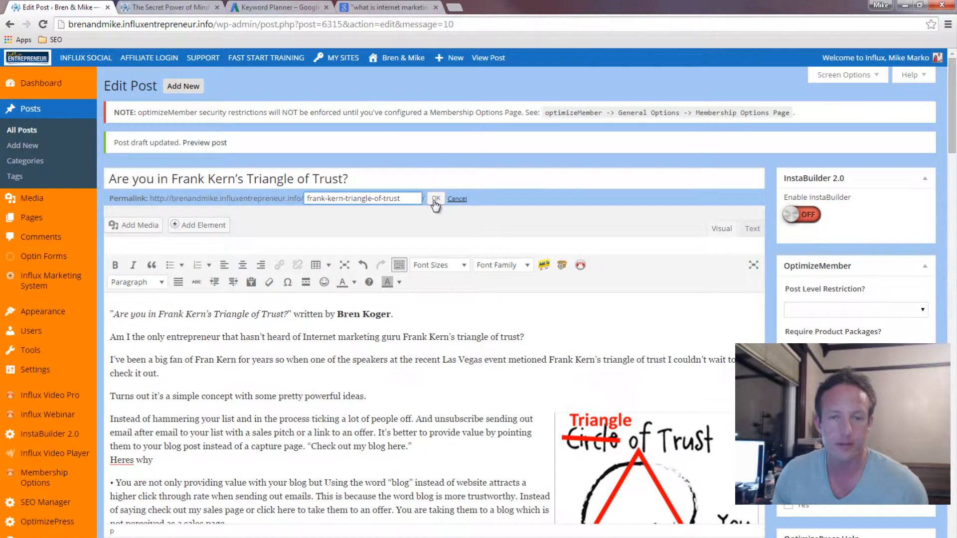
pyautogui.click(434, 199)
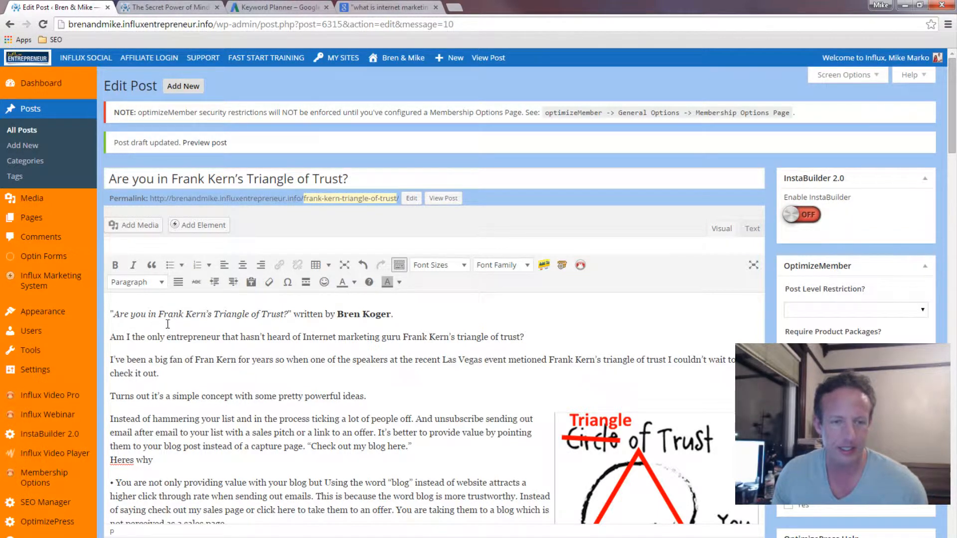
# Capitalize the word "You" in the post title and in the italic title that opens the body text
pyautogui.click(137, 184)
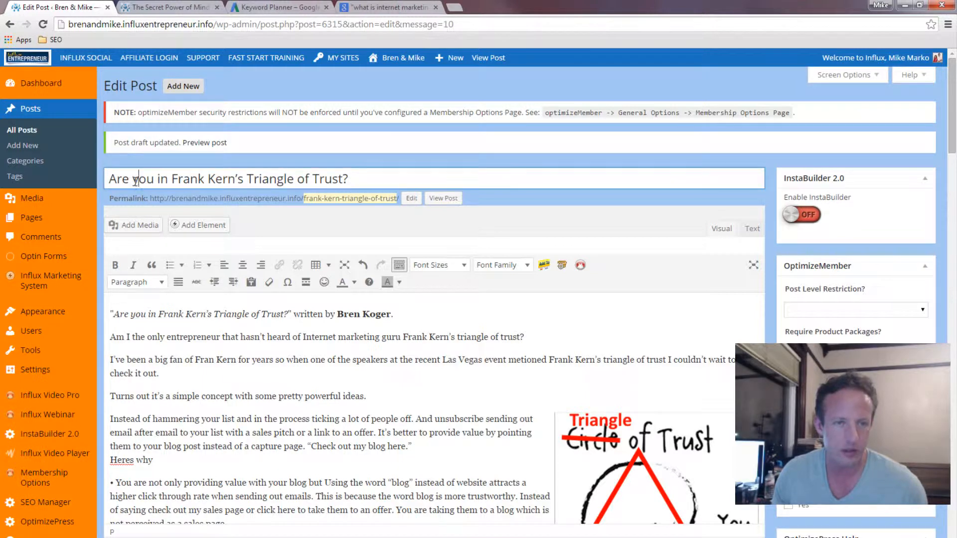
pyautogui.hotkey('shift', 'Left')
pyautogui.write('Y')
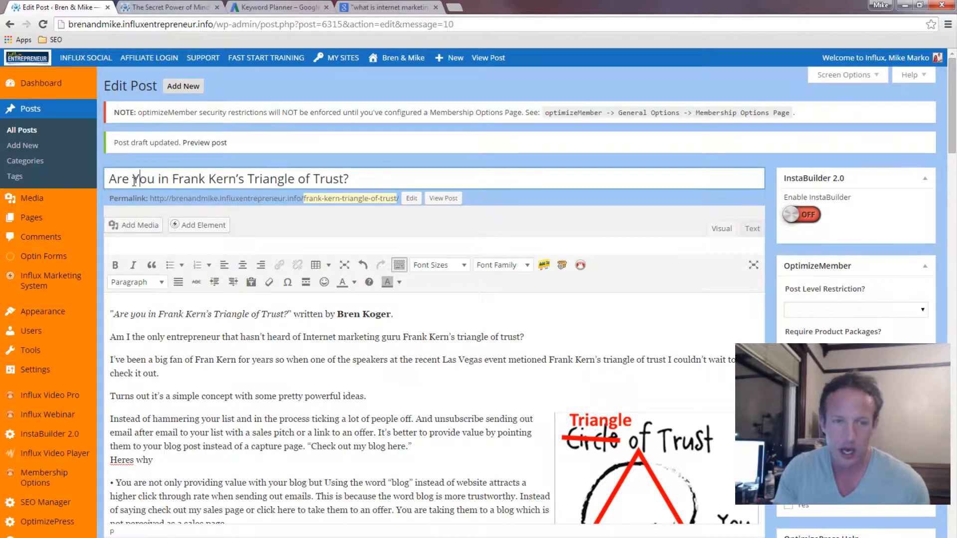
pyautogui.click(136, 315)
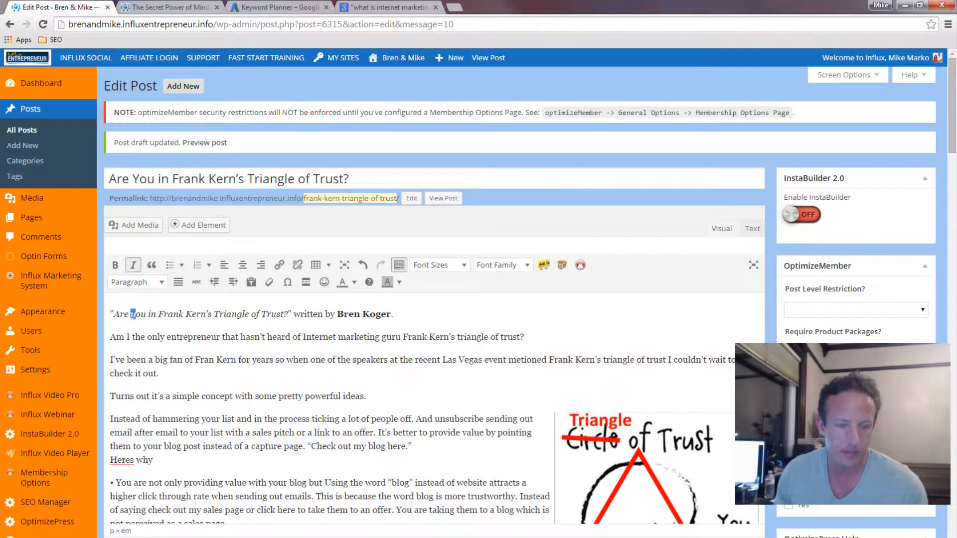
pyautogui.hotkey('shift', 'Left')
pyautogui.write('Y')
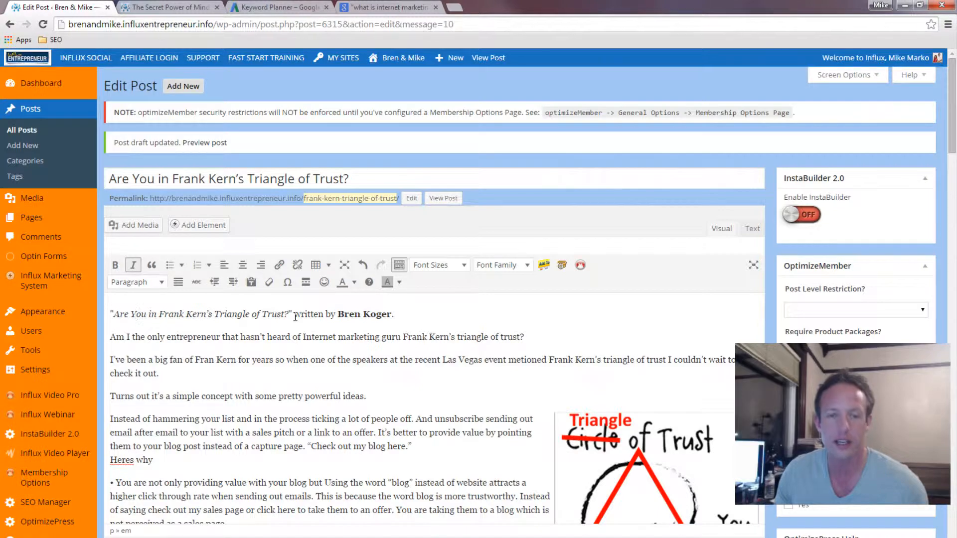
# Replace the title in the closing "Article:" line with "Are you in Frank Kern's Triangle of Trust?" as plain text and underline its words
pyautogui.scroll(-8, 346, 349)
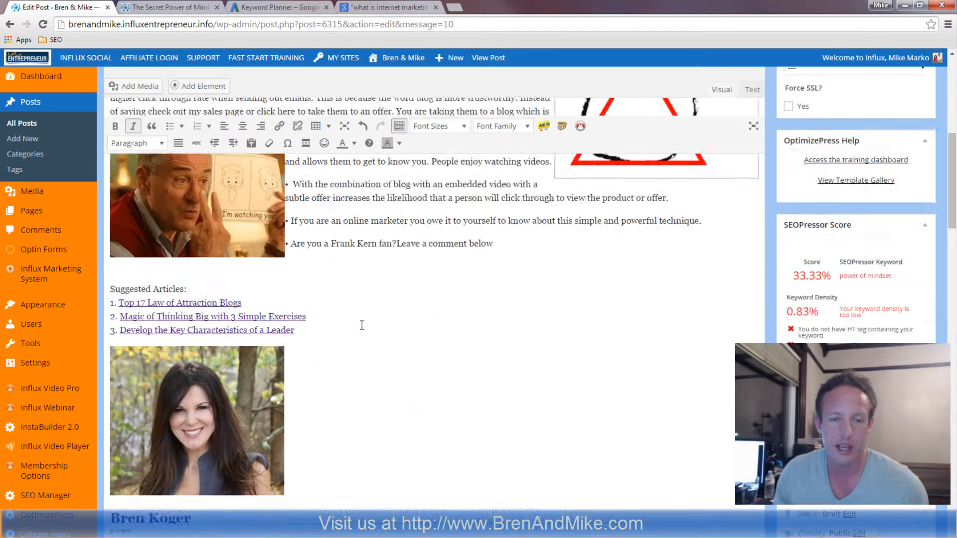
pyautogui.scroll(-8, 361, 325)
pyautogui.scroll(3, 362, 325)
pyautogui.click(312, 360)
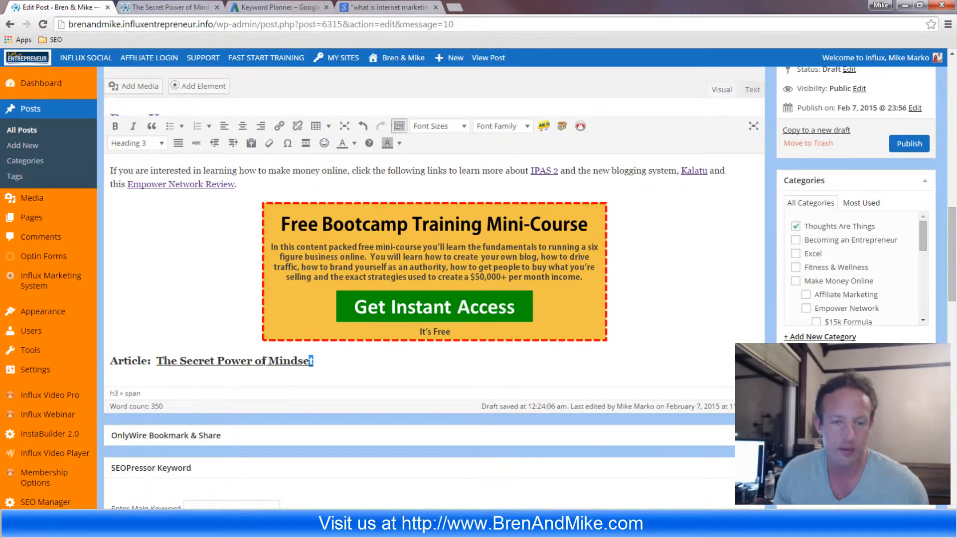
pyautogui.moveTo(266, 361); pyautogui.dragTo(160, 362)
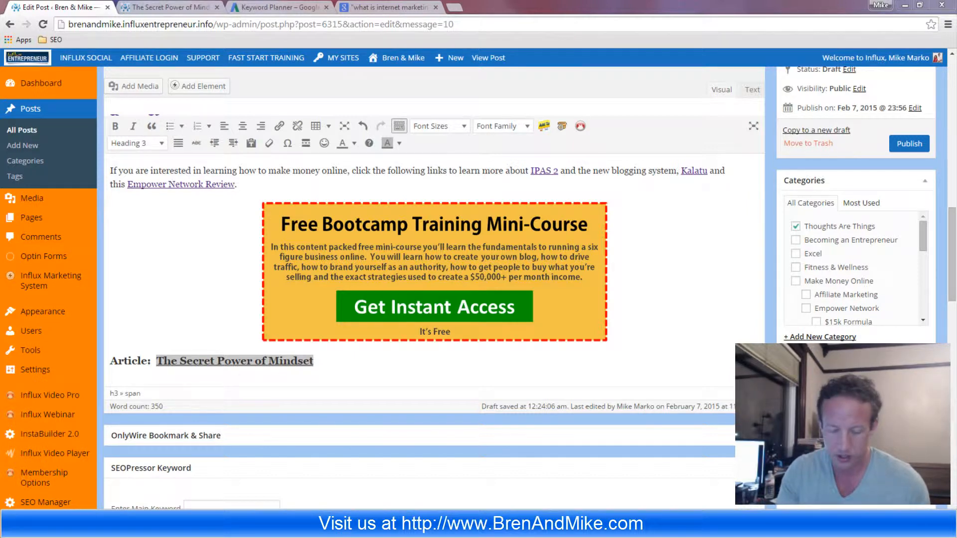
pyautogui.moveTo(315, 360); pyautogui.dragTo(156, 362)
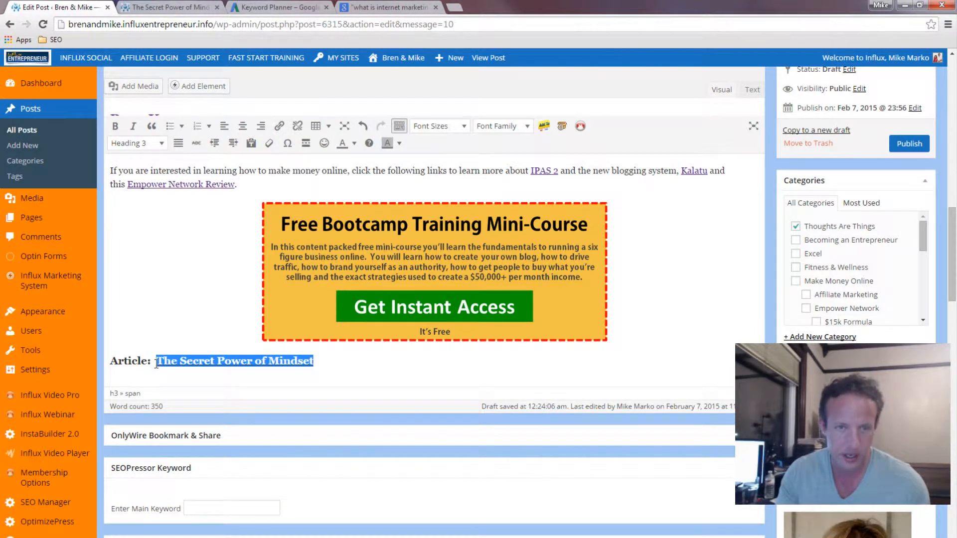
pyautogui.click(250, 143)
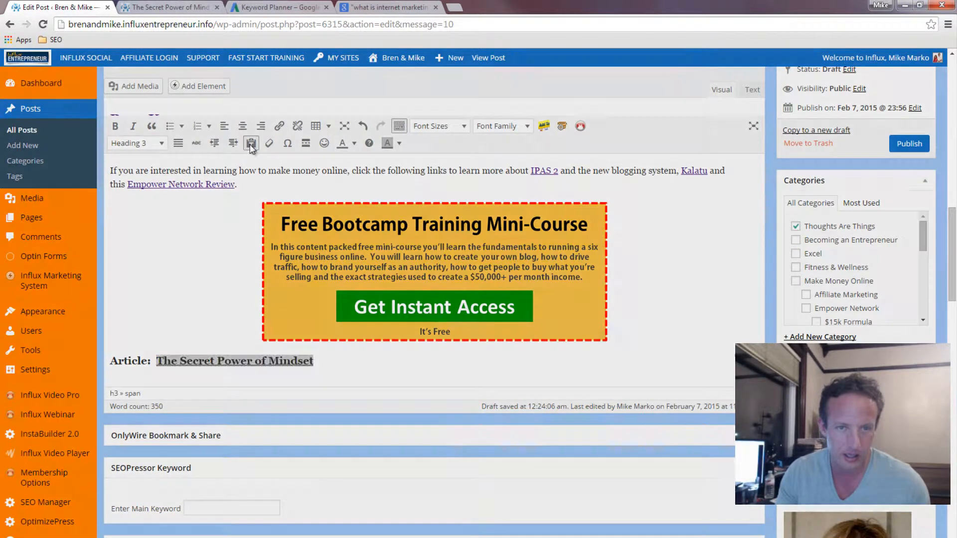
pyautogui.click(608, 336)
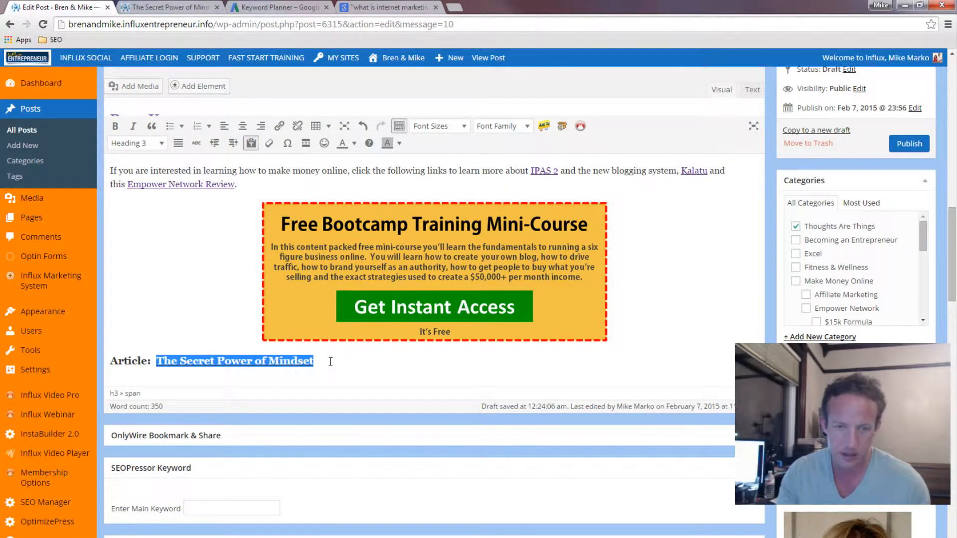
pyautogui.hotkey('ctrl', 'v')
pyautogui.moveTo(382, 361); pyautogui.dragTo(154, 362)
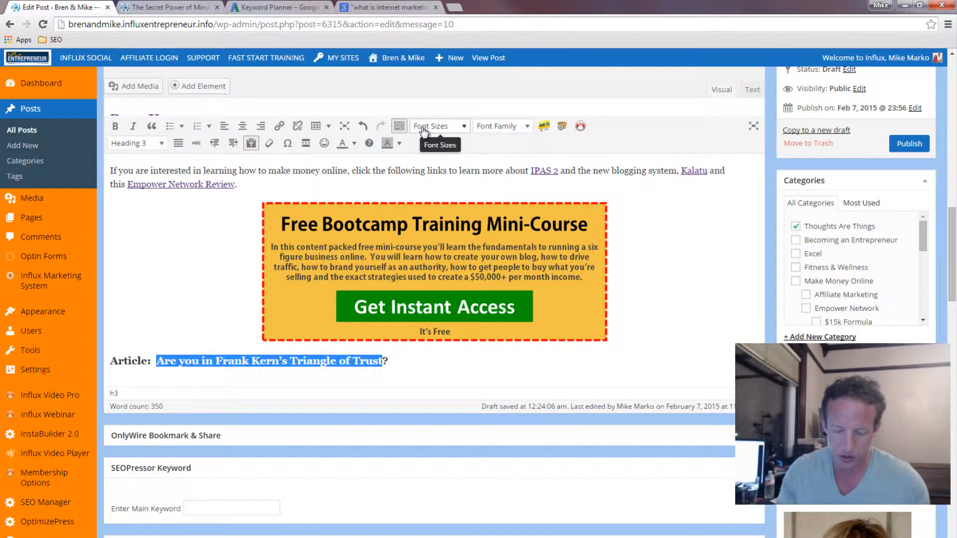
pyautogui.click(400, 364)
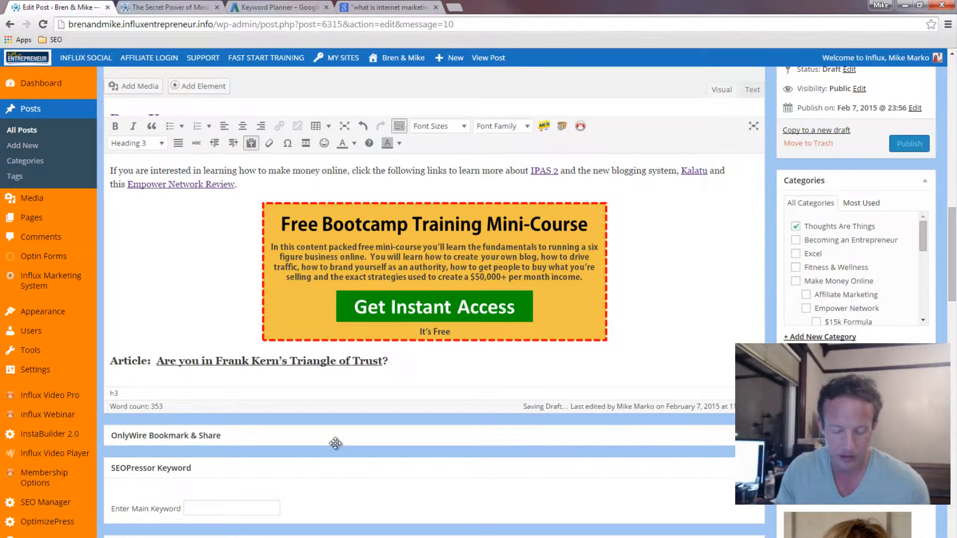
# Copy the Triangle of Trust image's alternative text, "Frank Kern Triangle of Trust", into its title attribute and update the image
pyautogui.scroll(-3, 332, 427)
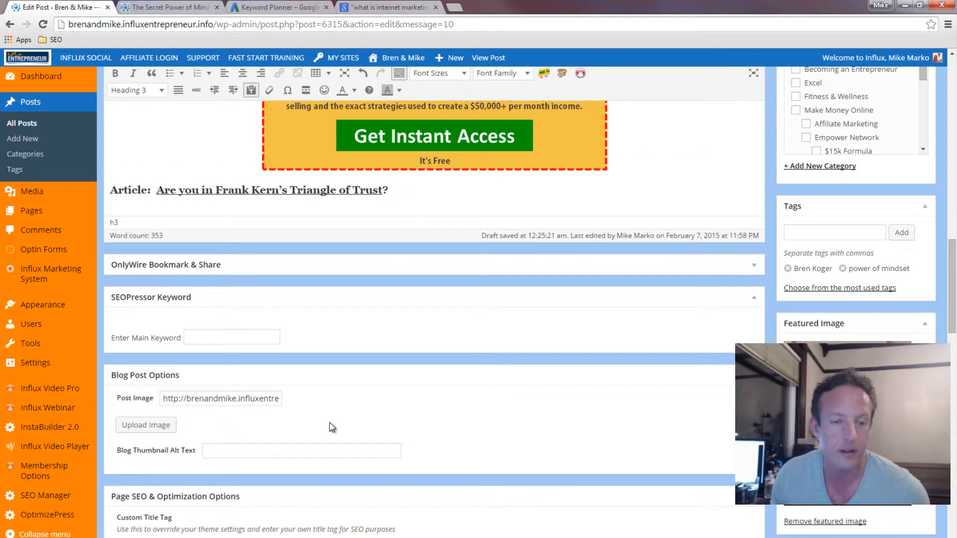
pyautogui.scroll(9, 332, 427)
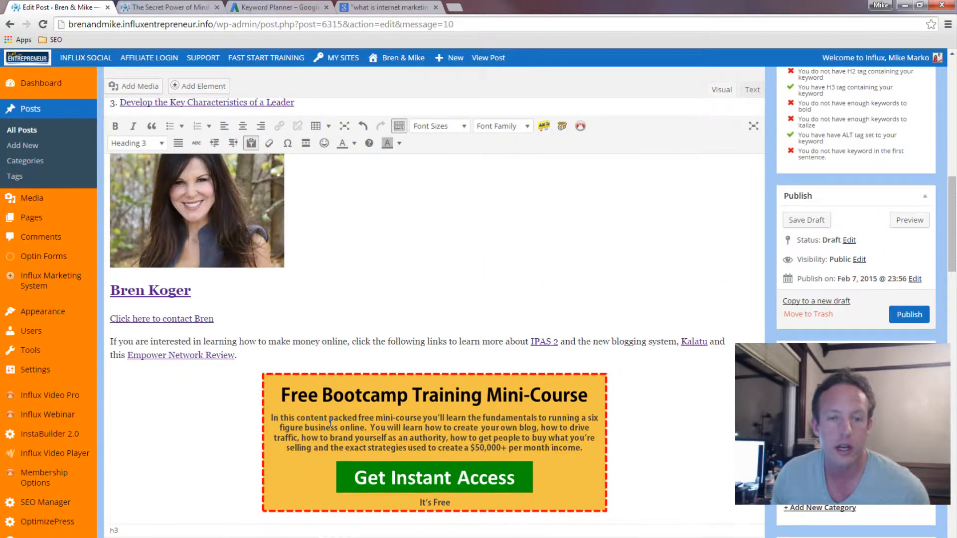
pyautogui.scroll(-3, 330, 423)
pyautogui.scroll(-3, 330, 422)
pyautogui.scroll(15, 330, 422)
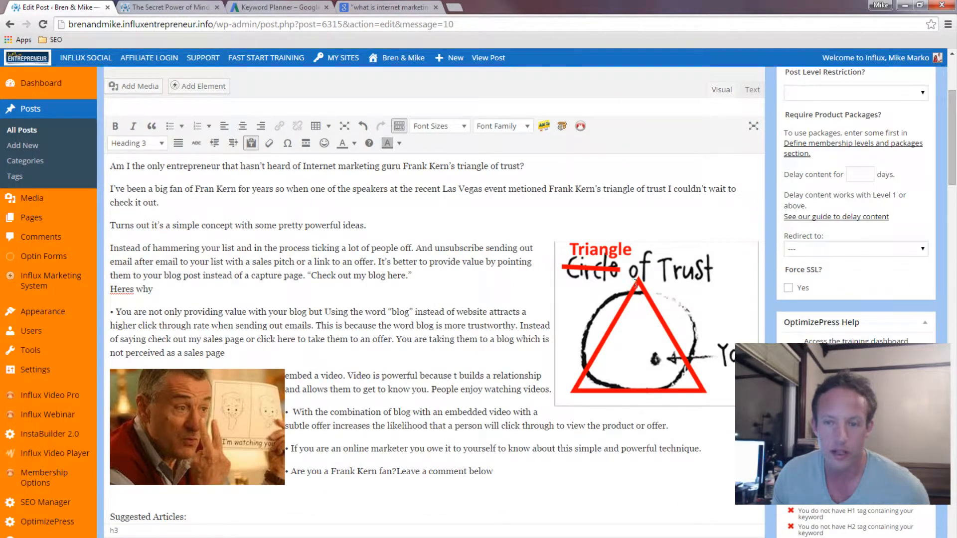
pyautogui.click(636, 283)
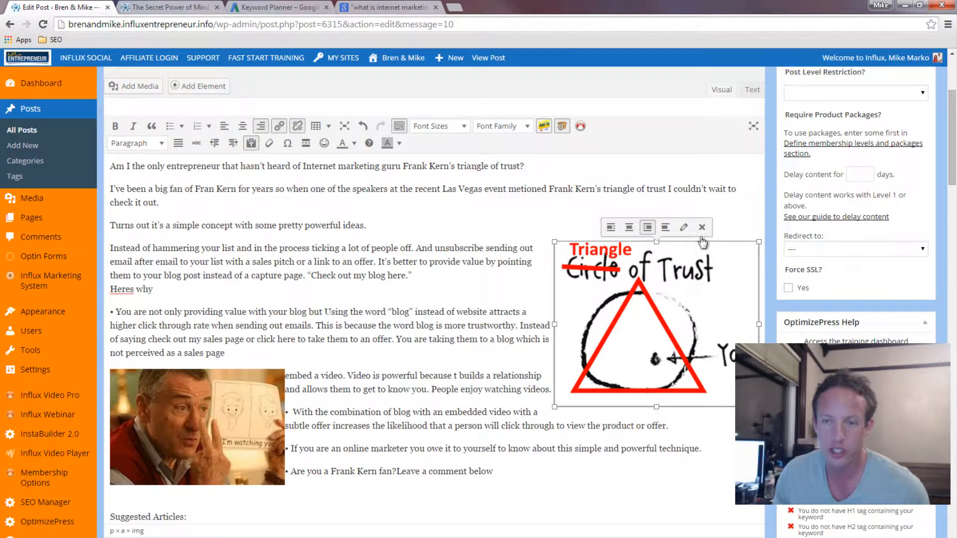
pyautogui.click(685, 229)
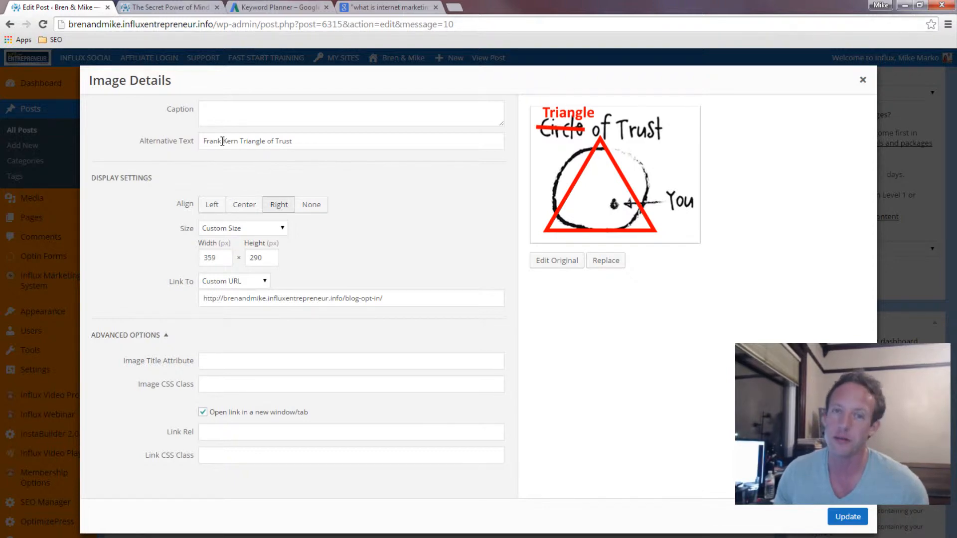
pyautogui.moveTo(304, 135); pyautogui.dragTo(200, 142)
pyautogui.hotkey('ctrl', 'c')
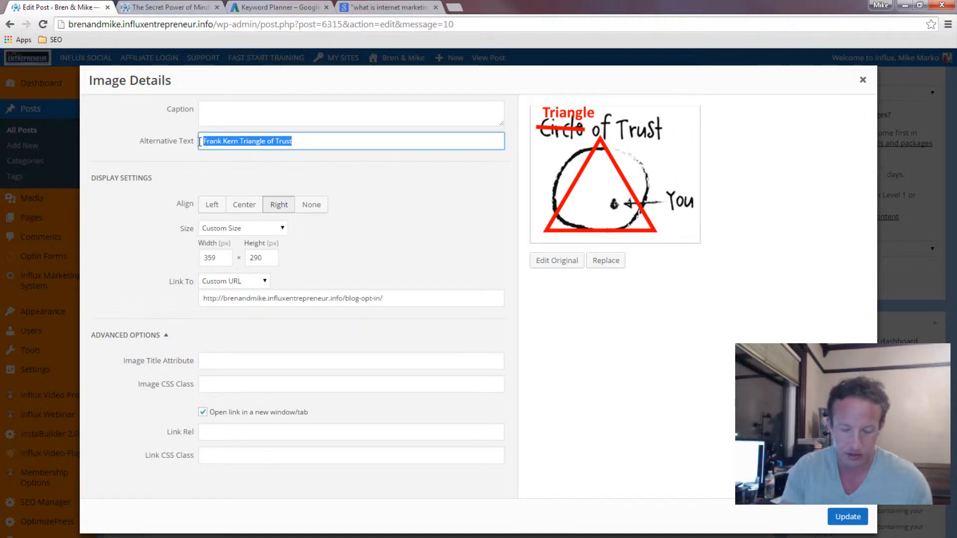
pyautogui.click(242, 360)
pyautogui.hotkey('ctrl', 'v')
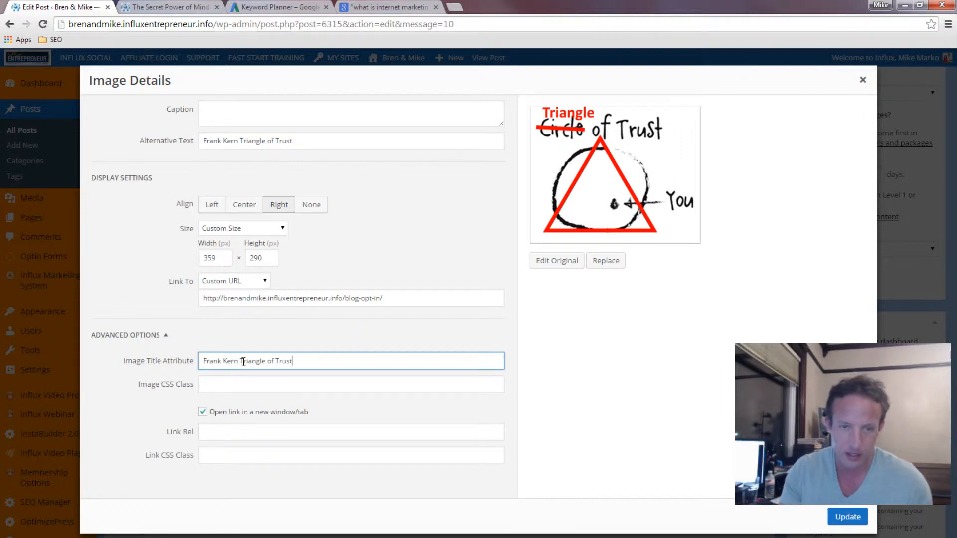
pyautogui.click(862, 517)
# Change the alternative text of the "I'm watching you" image to "Frank Kern Triangle of Trust - Blog Post"
pyautogui.click(202, 423)
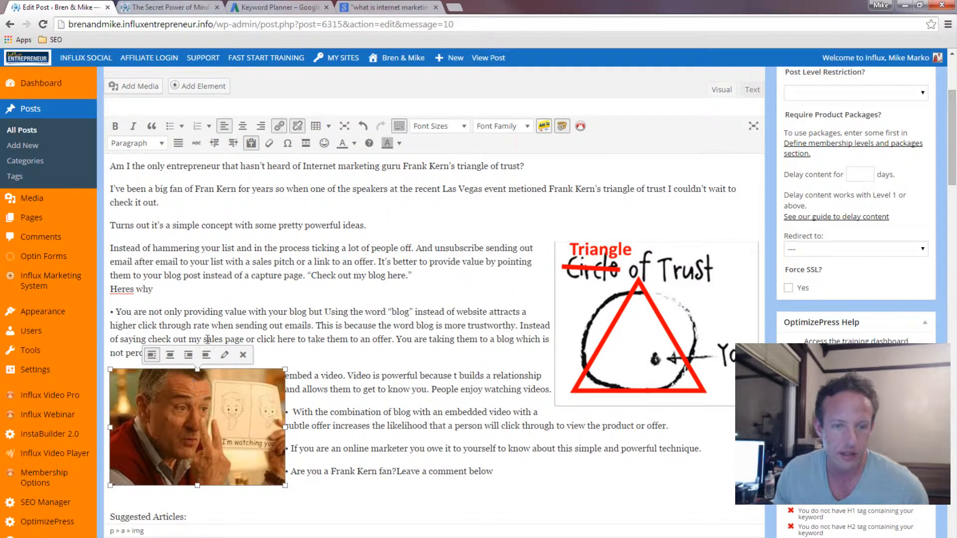
pyautogui.click(224, 354)
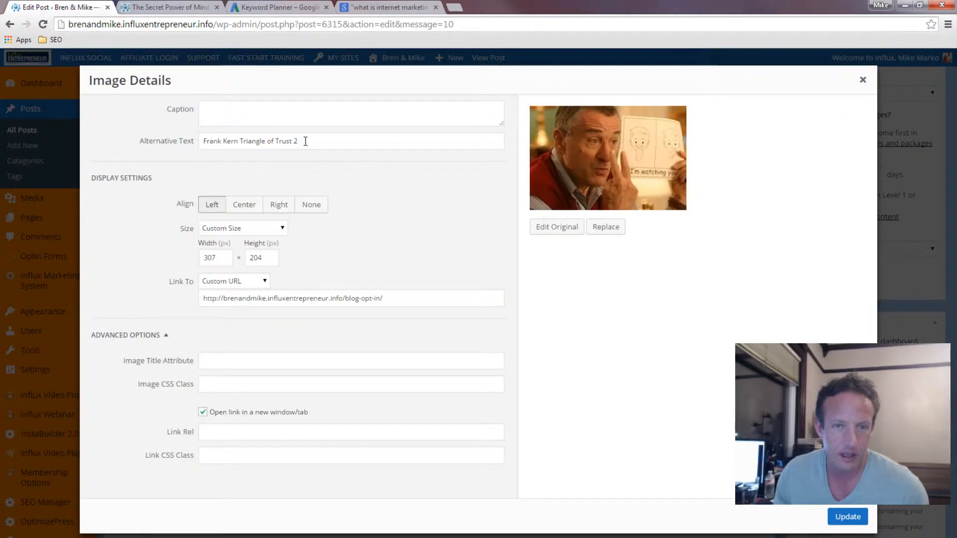
pyautogui.moveTo(294, 142); pyautogui.dragTo(316, 141)
pyautogui.write('-')
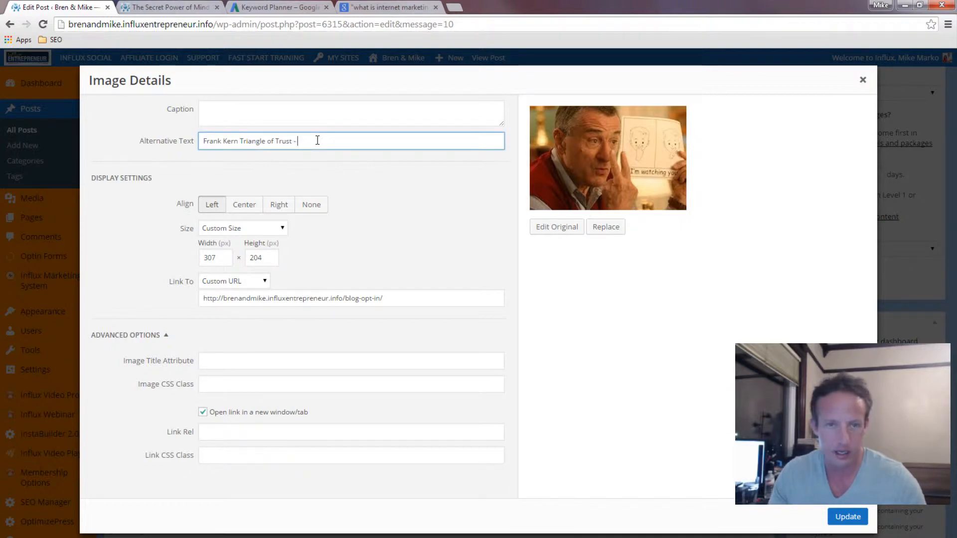
pyautogui.write(' BLog')
pyautogui.press('BackSpace')
pyautogui.press('BackSpace')
pyautogui.press('BackSpace')
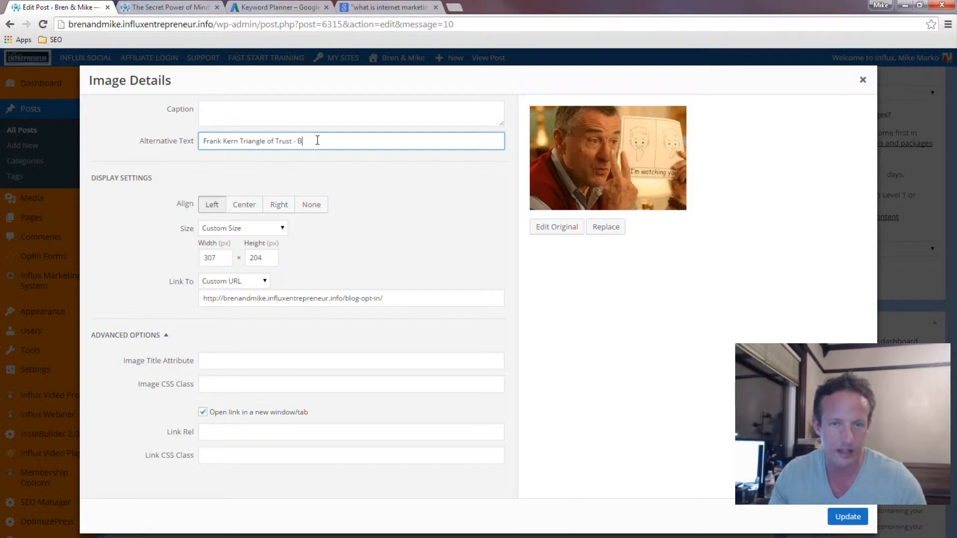
pyautogui.write('log Post')
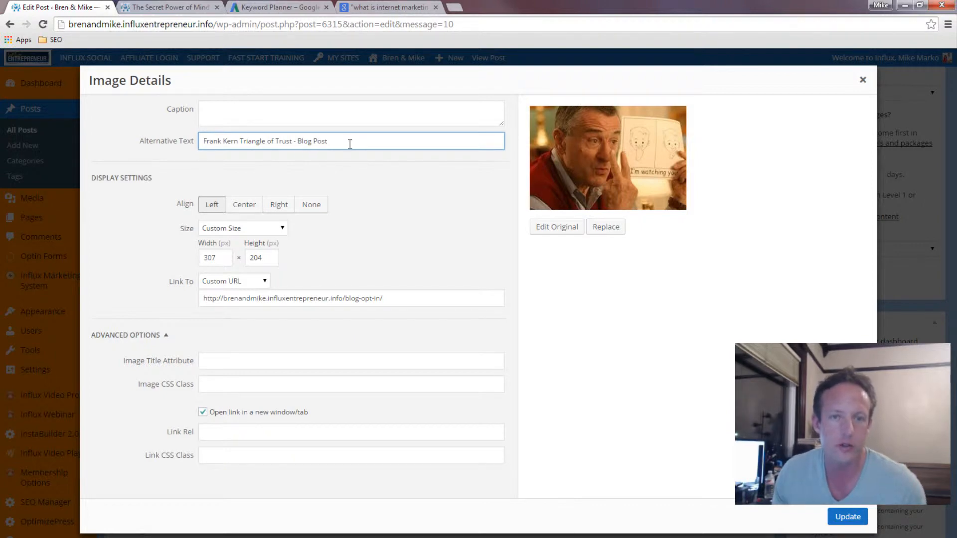
# Copy the alternative text "Frank Kern Triangle of Trust - Blog Post" into the image's title attribute and update the image
pyautogui.moveTo(348, 141); pyautogui.dragTo(194, 146)
pyautogui.hotkey('ctrl', 'c')
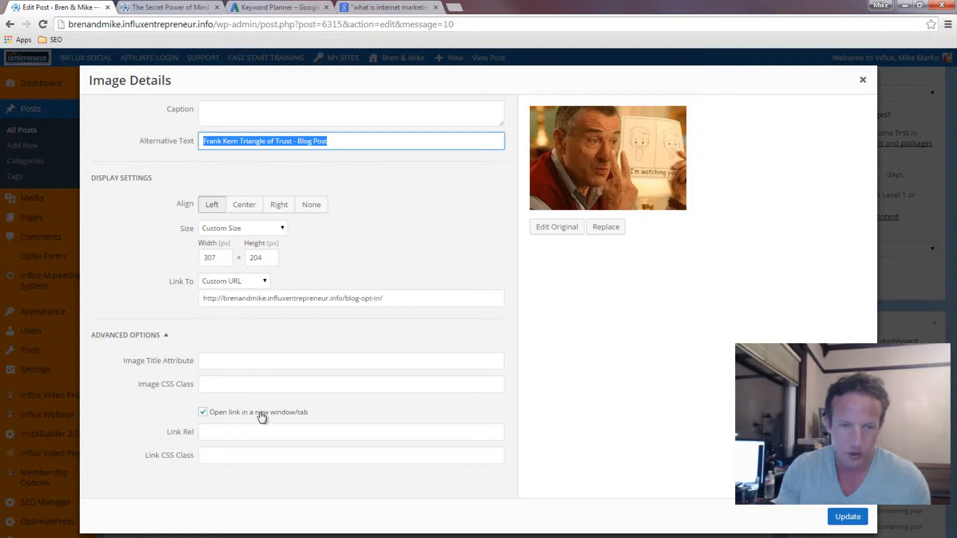
pyautogui.click(234, 361)
pyautogui.hotkey('ctrl', 'v')
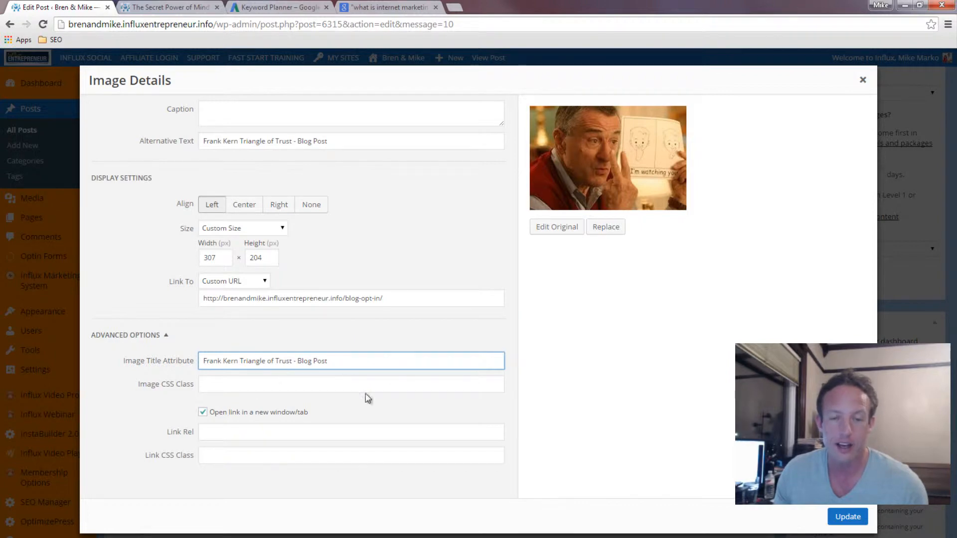
pyautogui.click(846, 517)
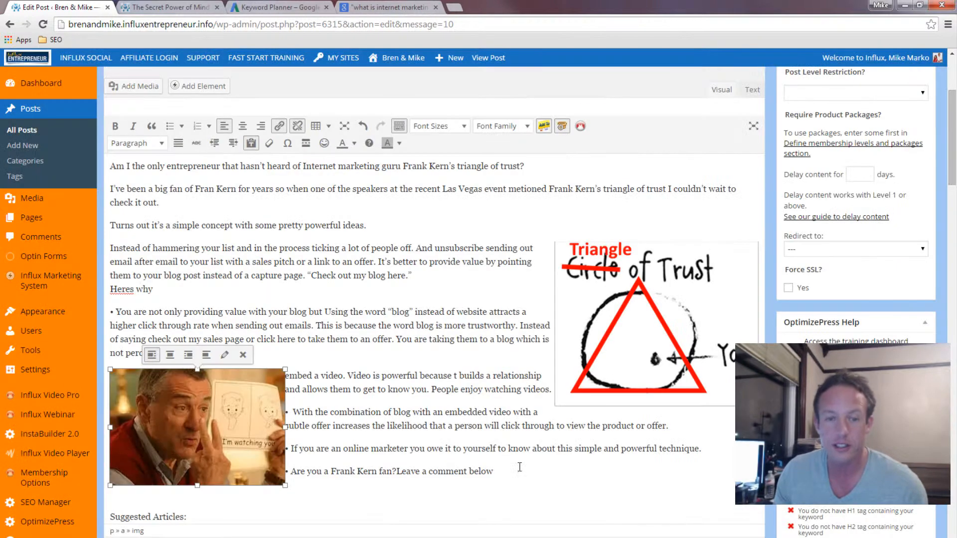
# Replace "power of mindset" in the author portrait's alternative text with the copied phrase "Frank Kern Triangle of Trust - Blog Post"
pyautogui.scroll(-2, 409, 390)
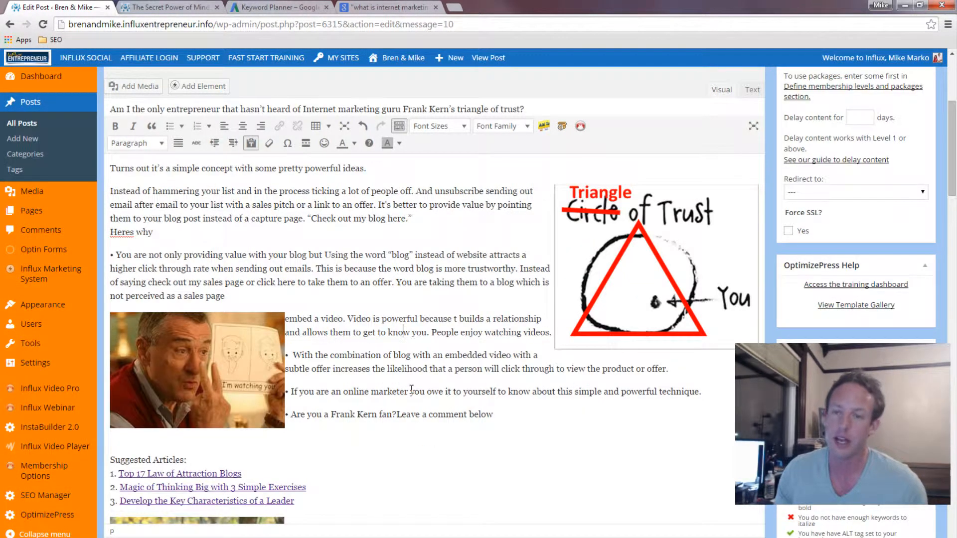
pyautogui.scroll(-5, 420, 398)
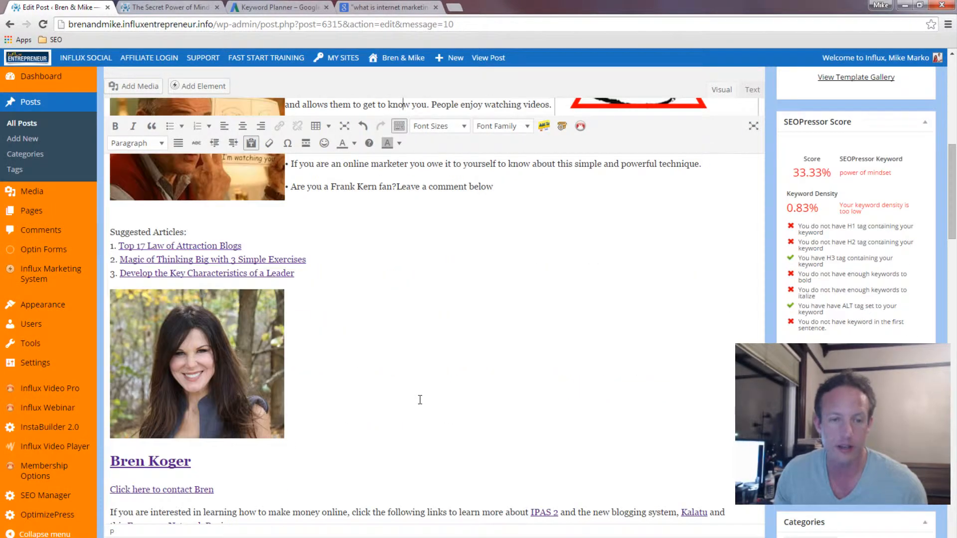
pyautogui.click(211, 341)
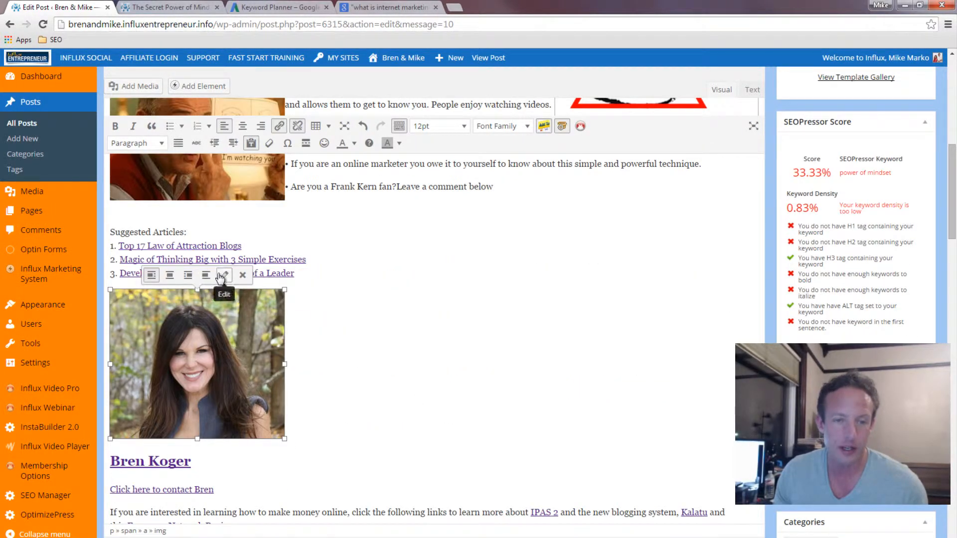
pyautogui.click(223, 275)
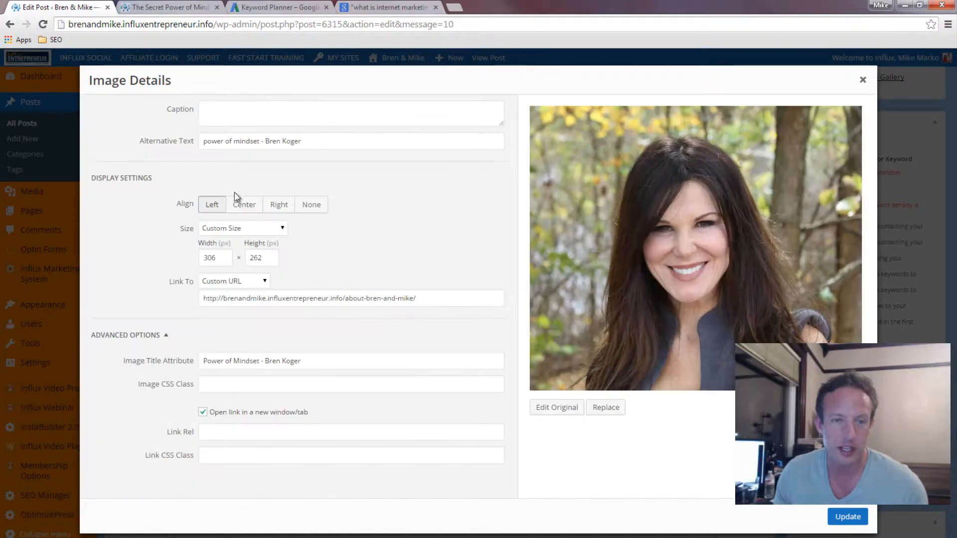
pyautogui.click(260, 141)
pyautogui.keyDown('shift'); pyautogui.click(204, 141); pyautogui.keyUp('shift')
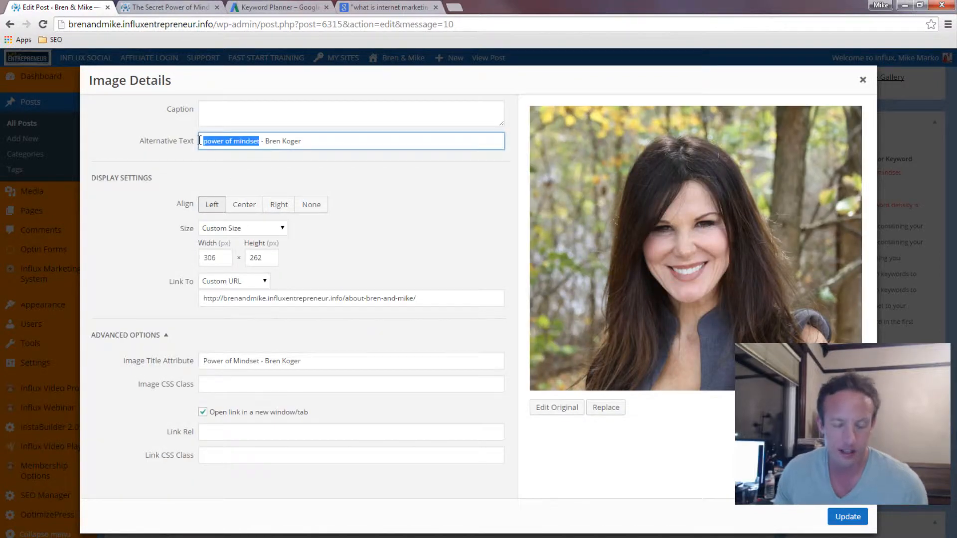
pyautogui.hotkey('ctrl', 'v')
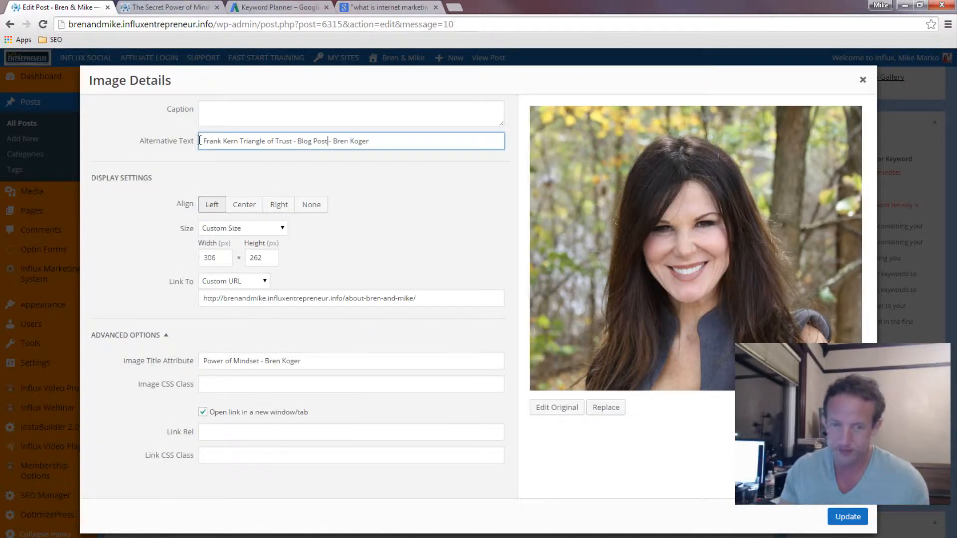
# Shorten the portrait's alternative text to "Frank Kern Triangle Trust" followed by a hyphen and the author's name
pyautogui.press('BackSpace')
pyautogui.press('BackSpace')
pyautogui.press('BackSpace')
pyautogui.press('BackSpace')
pyautogui.press('BackSpace')
pyautogui.press('BackSpace')
pyautogui.press('BackSpace')
pyautogui.press('BackSpace')
pyautogui.press('BackSpace')
pyautogui.press('BackSpace')
pyautogui.press('BackSpace')
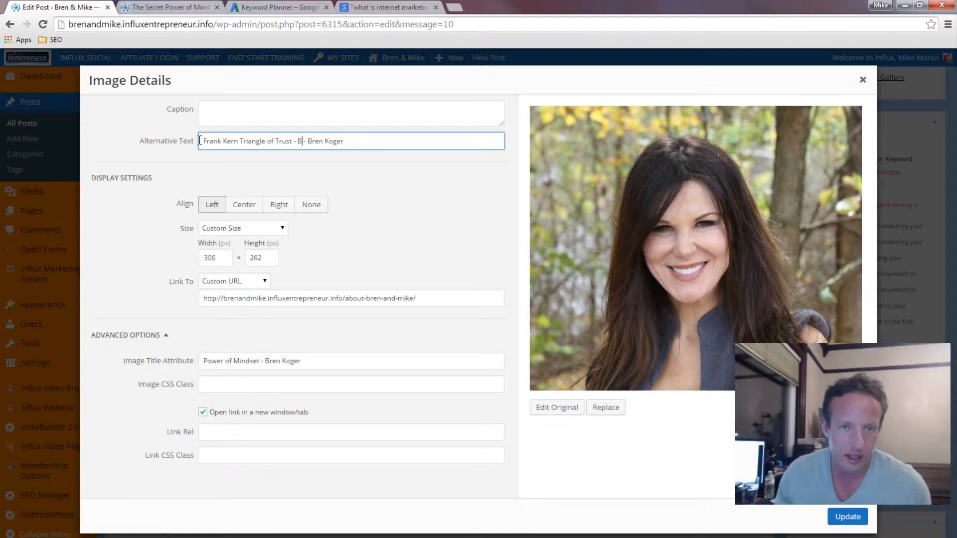
pyautogui.press('BackSpace')
pyautogui.press('Delete')
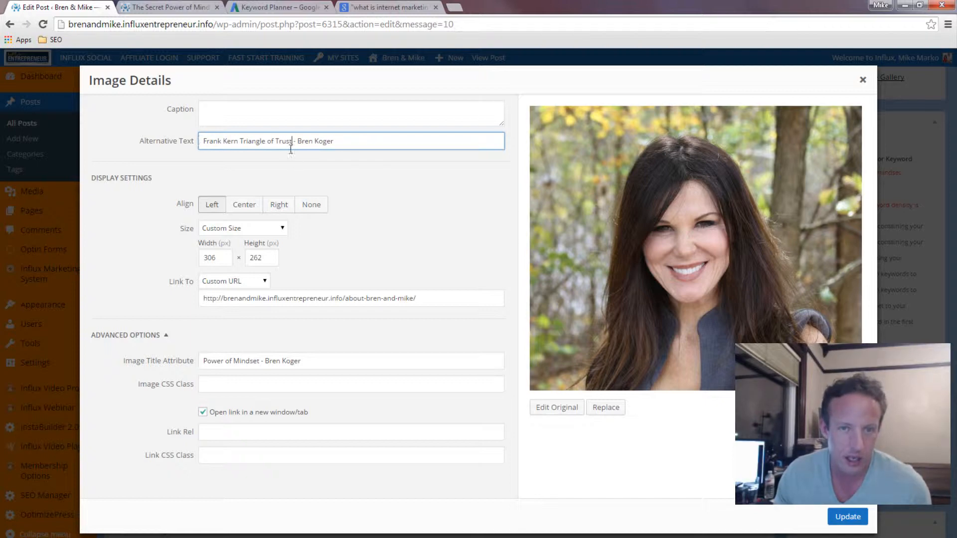
pyautogui.click(278, 141)
pyautogui.press('BackSpace')
pyautogui.press('BackSpace')
pyautogui.press('BackSpace')
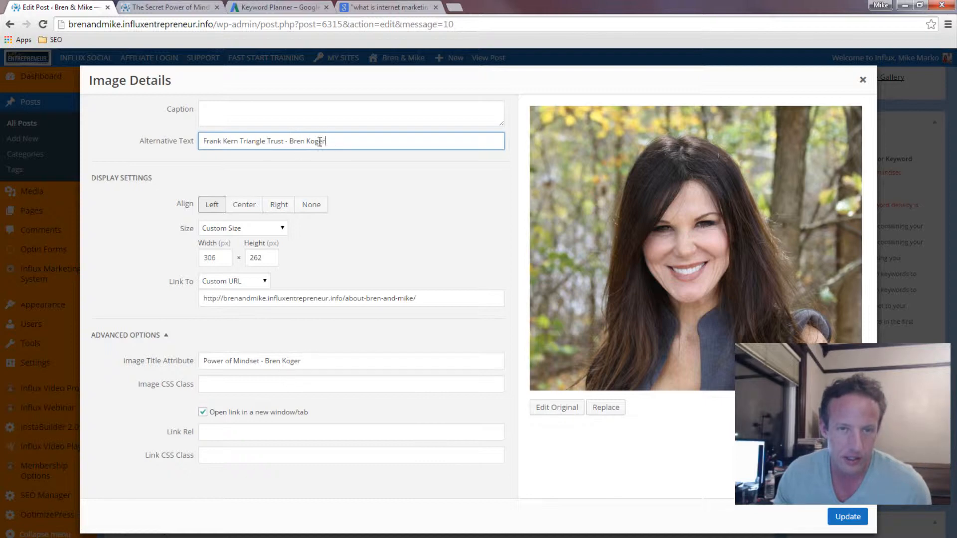
# Copy the portrait's full alternative text into its title attribute and update the image
pyautogui.moveTo(324, 141); pyautogui.dragTo(203, 138)
pyautogui.hotkey('ctrl', 'c')
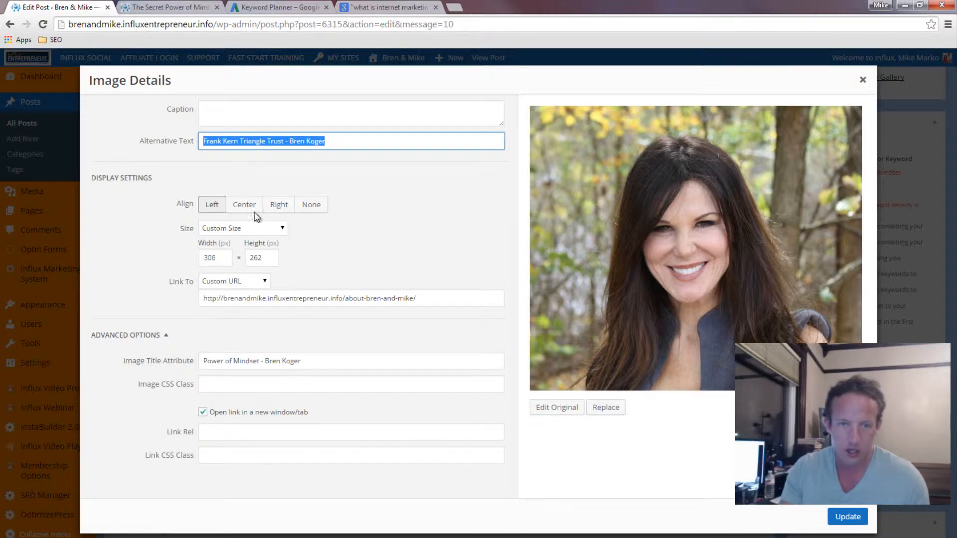
pyautogui.moveTo(316, 361); pyautogui.dragTo(193, 361)
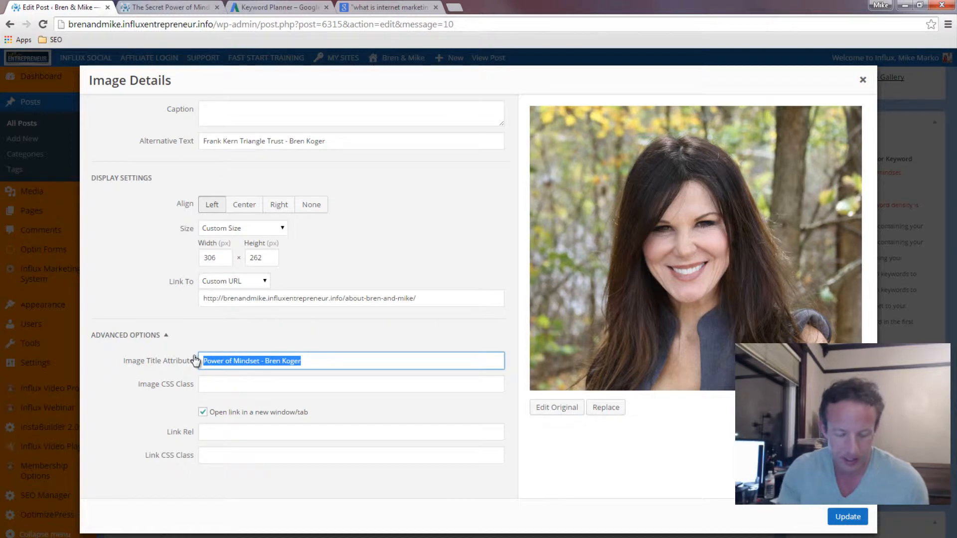
pyautogui.hotkey('ctrl', 'v')
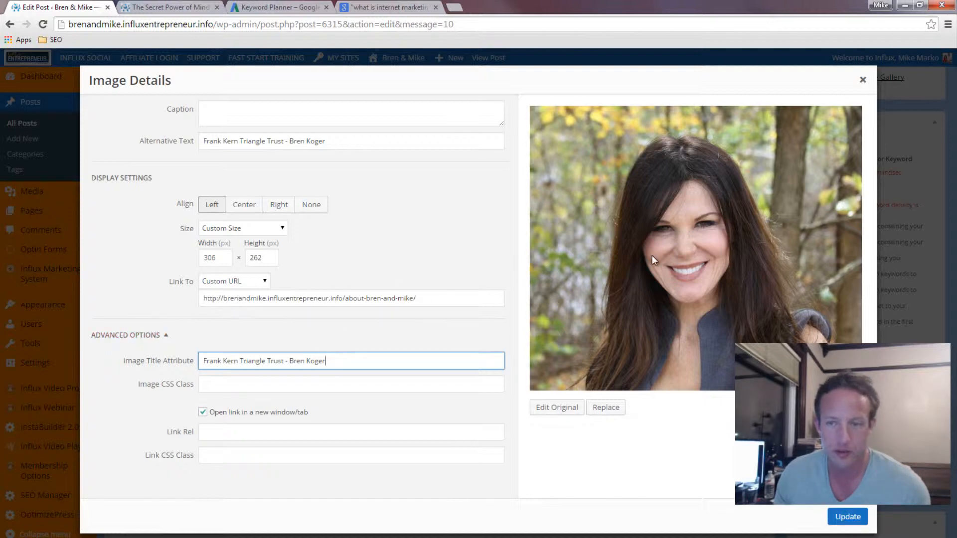
pyautogui.click(840, 518)
# Set the post's main SEOPressor keyword to "frank kern" and save the draft
pyautogui.scroll(-4, 557, 438)
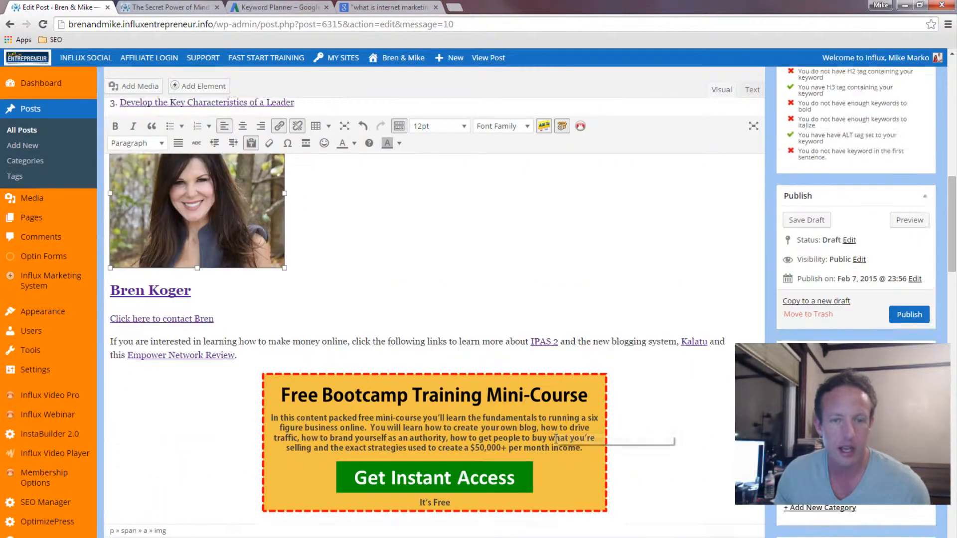
pyautogui.scroll(8, 557, 438)
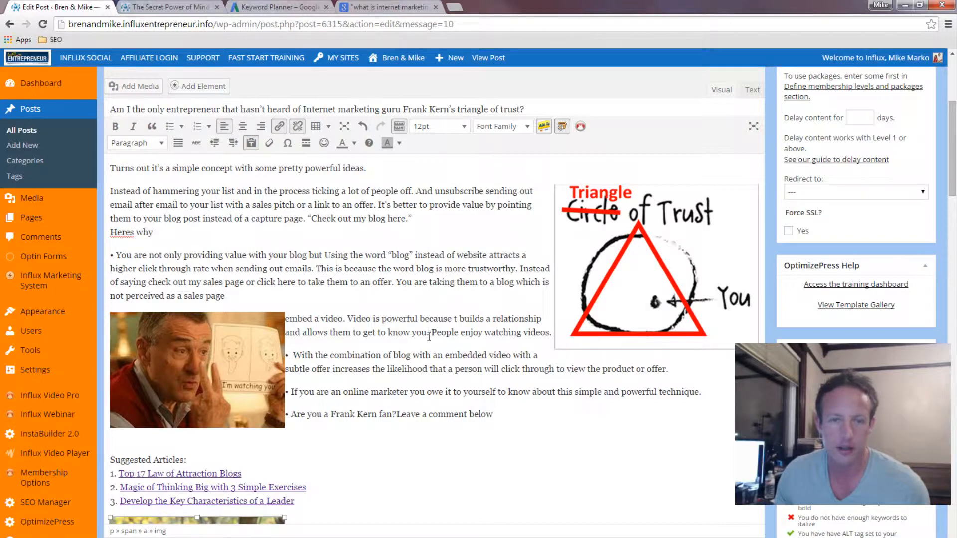
pyautogui.scroll(-10, 429, 337)
pyautogui.scroll(-1, 431, 344)
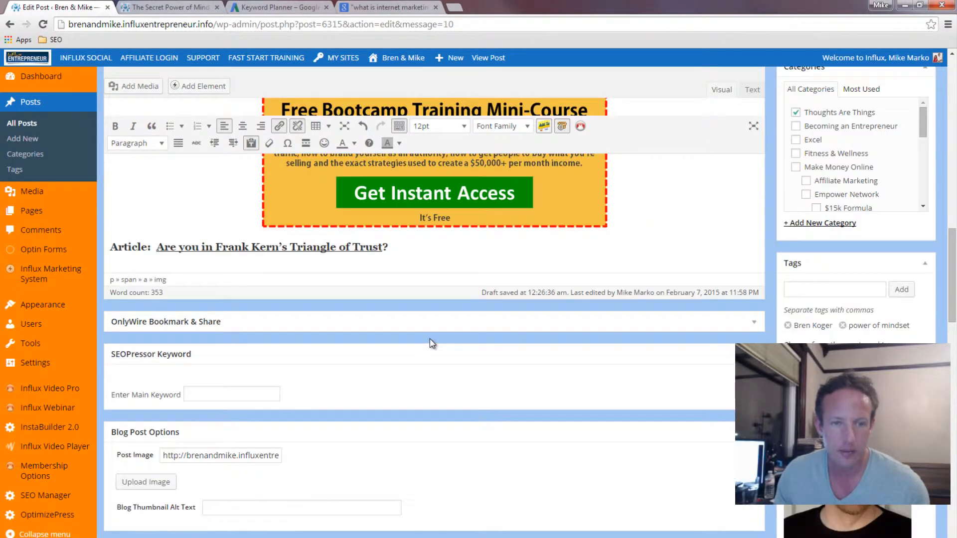
pyautogui.scroll(-3, 347, 434)
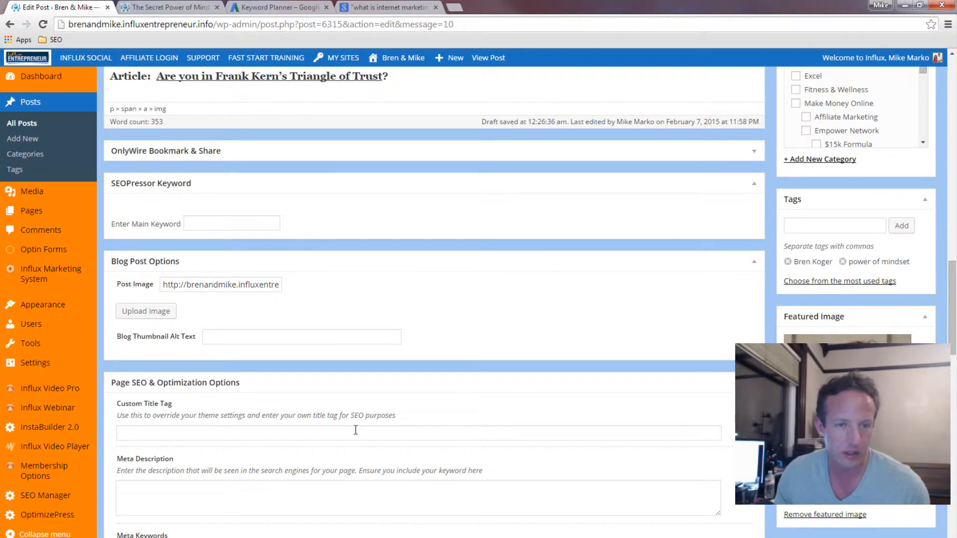
pyautogui.scroll(1, 257, 321)
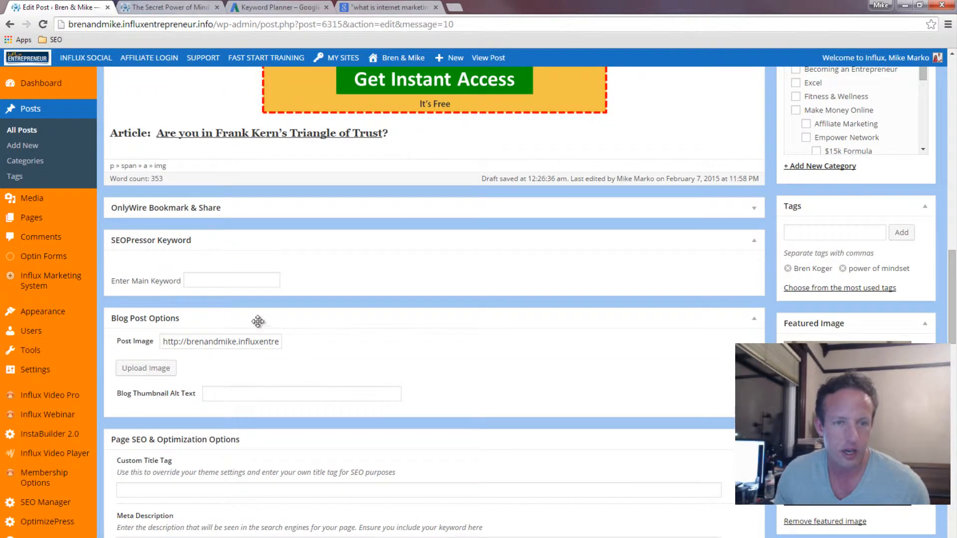
pyautogui.click(248, 286)
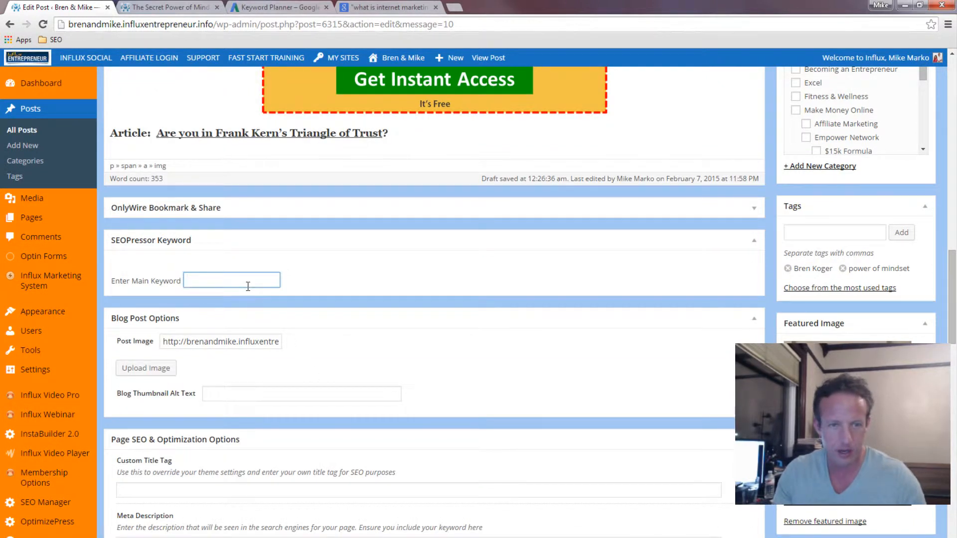
pyautogui.write('frank kern')
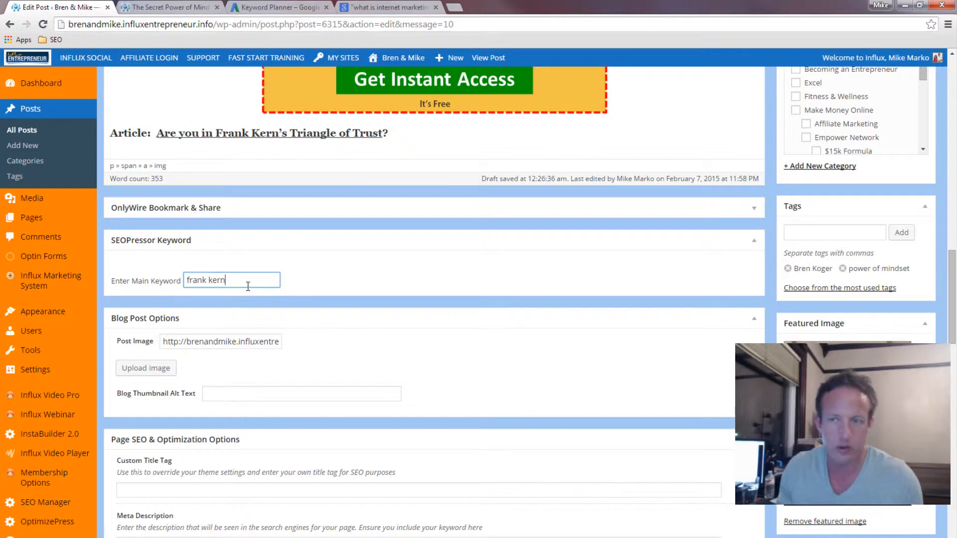
pyautogui.scroll(2, 249, 289)
pyautogui.scroll(5, 679, 207)
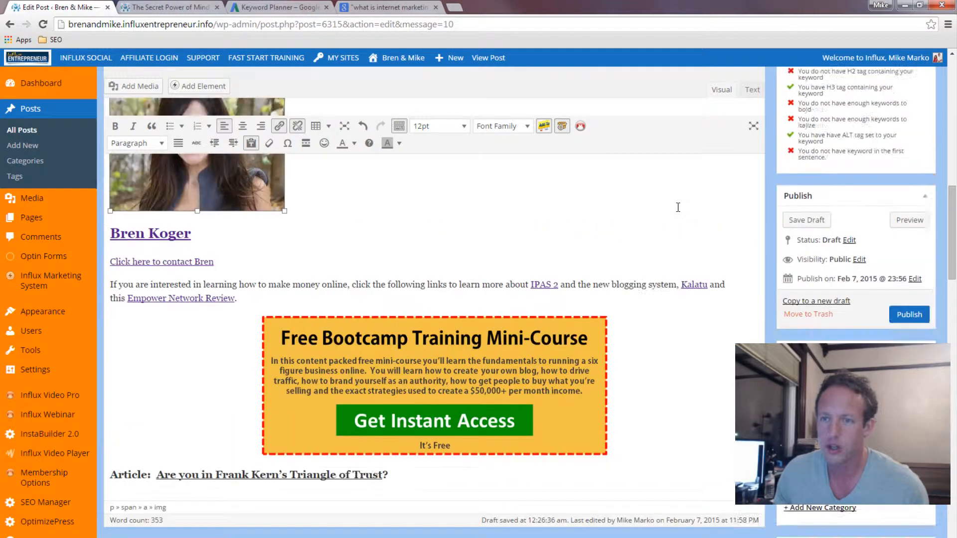
pyautogui.click(796, 278)
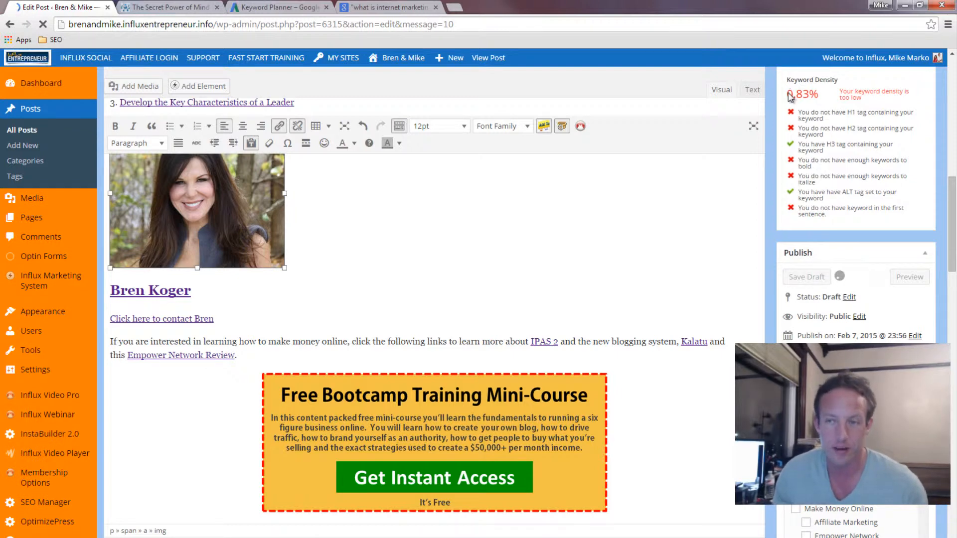
# Check the refreshed SEOPressor score and its heading tag criteria against the content of the post
pyautogui.scroll(-10, 826, 291)
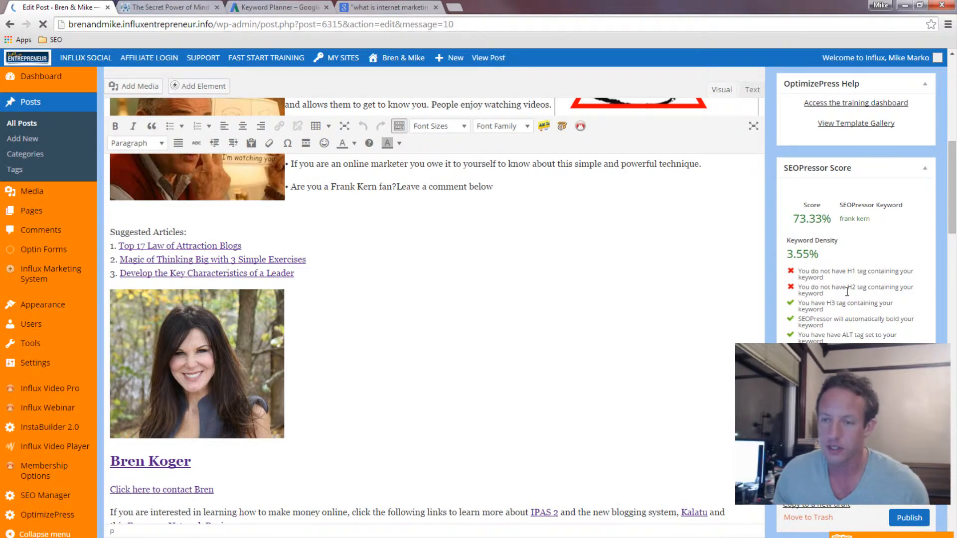
pyautogui.scroll(5, 432, 282)
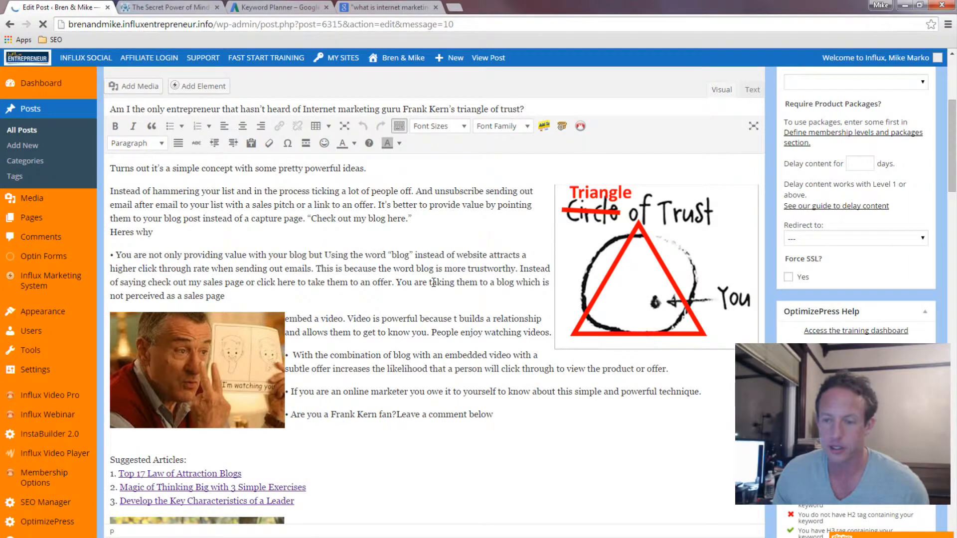
pyautogui.scroll(-4, 433, 283)
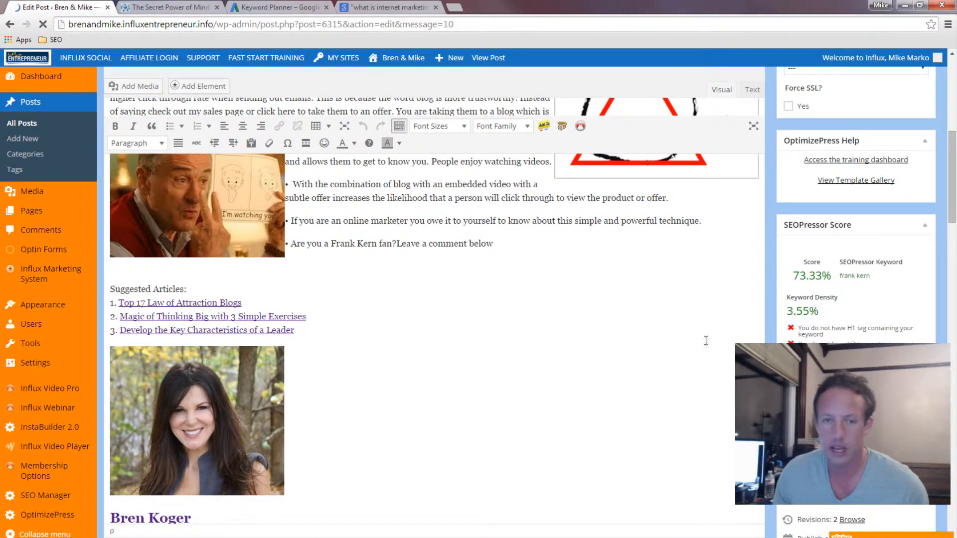
pyautogui.scroll(2, 637, 334)
pyautogui.scroll(-11, 520, 420)
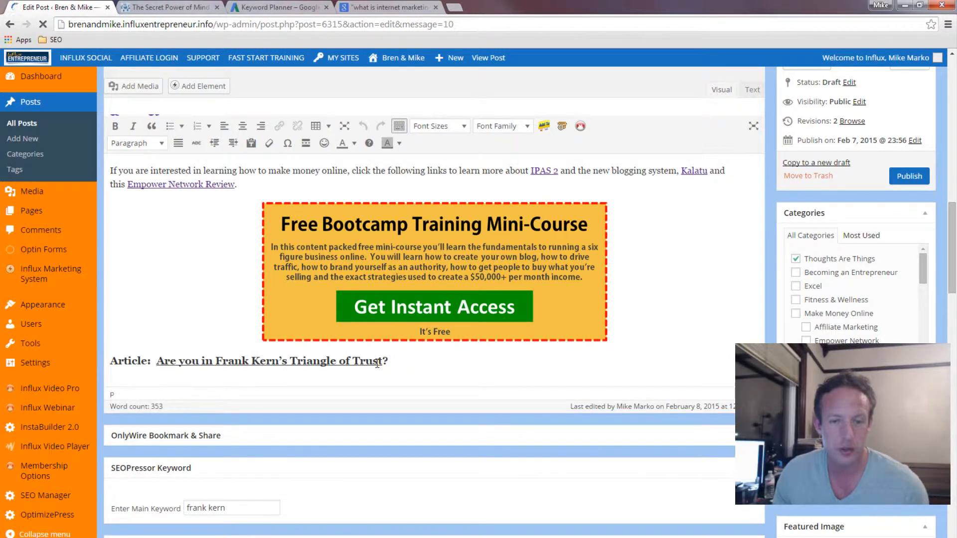
pyautogui.scroll(8, 239, 360)
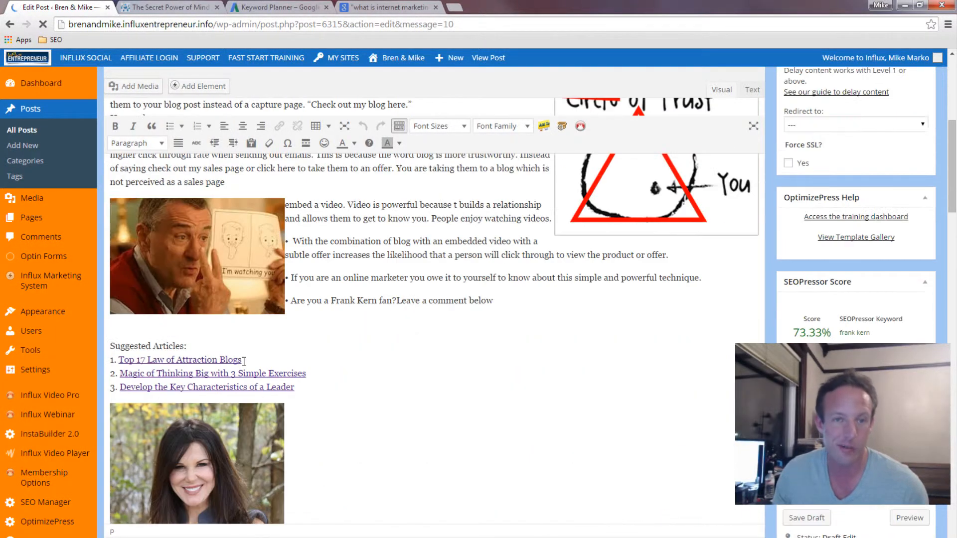
pyautogui.scroll(5, 244, 359)
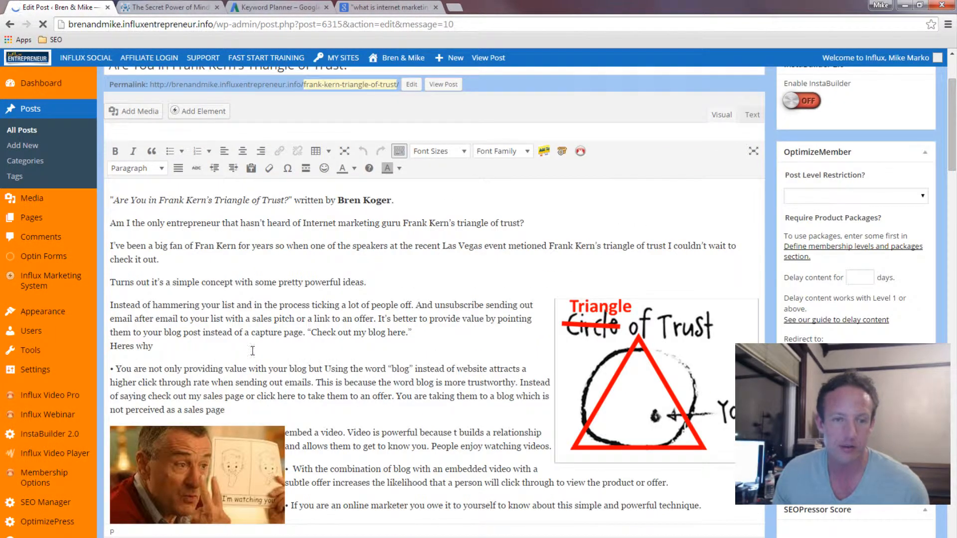
# Insert the line "Frank Kern & Triangle Trust" below the opening question about Frank Kern's triangle of trust
pyautogui.click(258, 259)
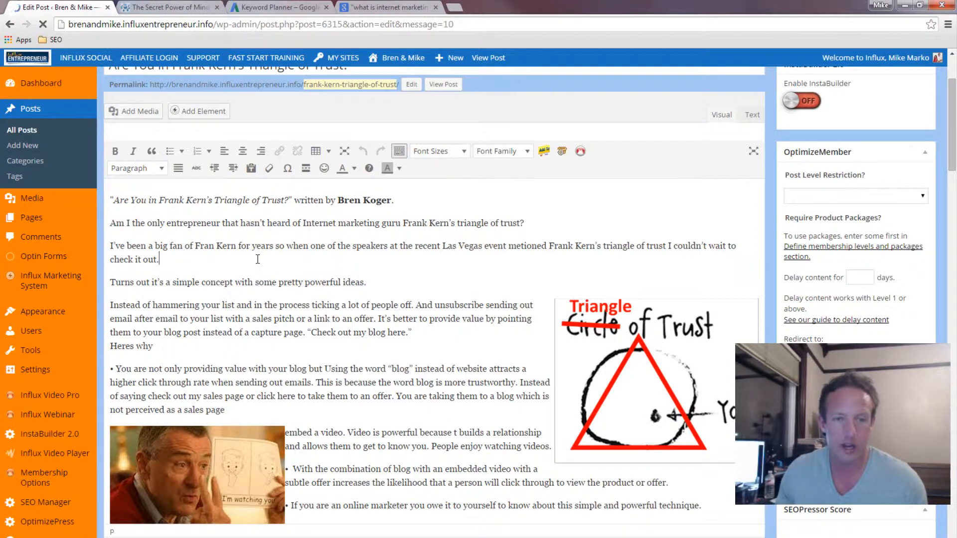
pyautogui.click(541, 223)
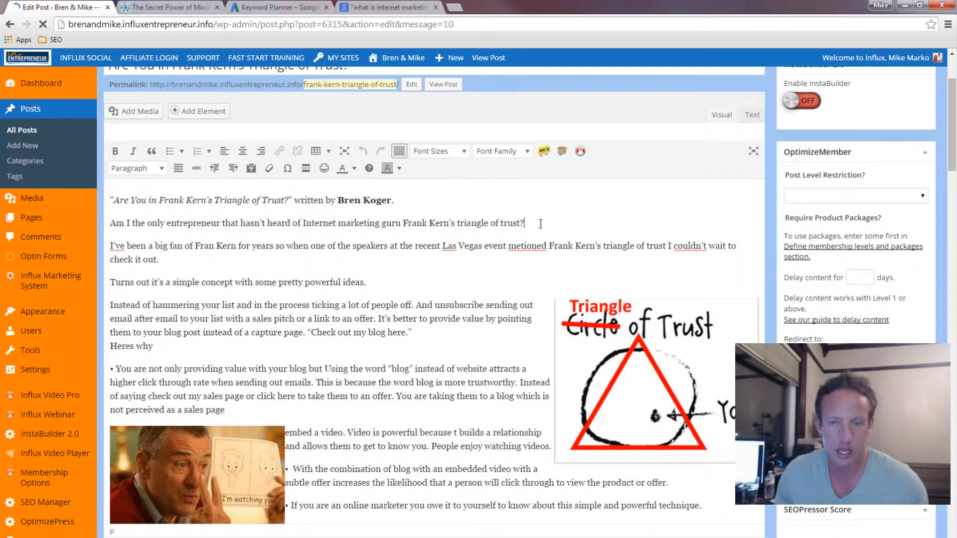
pyautogui.press('Return')
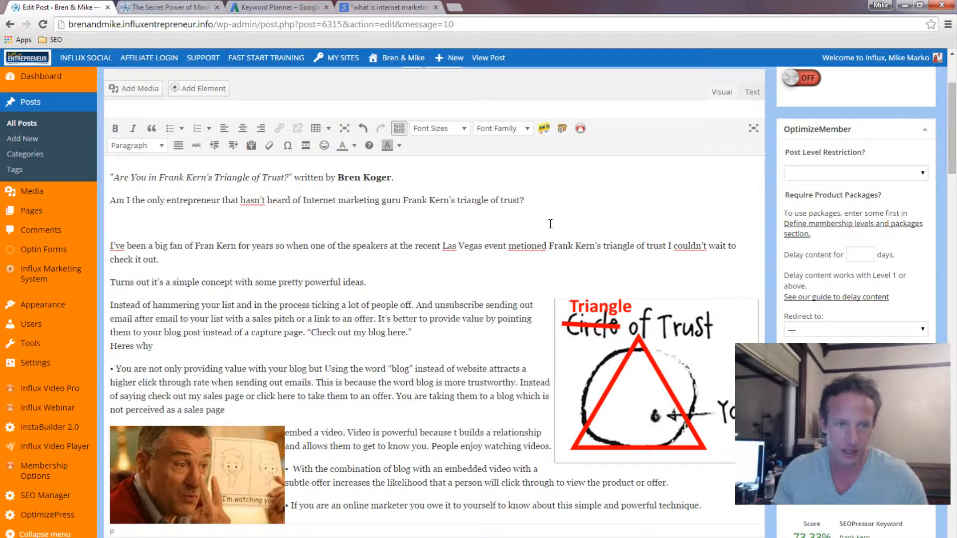
pyautogui.write('Frank Kern ')
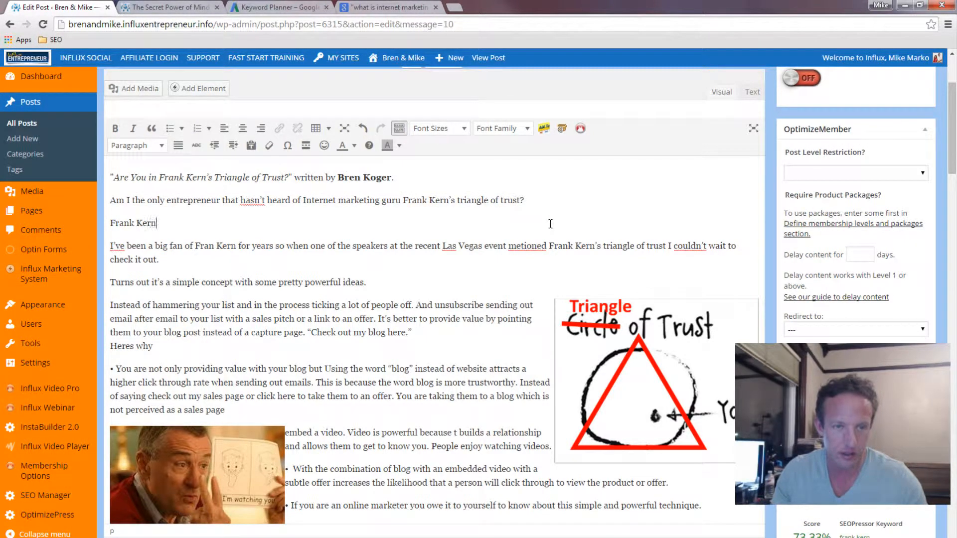
pyautogui.write('& Trian')
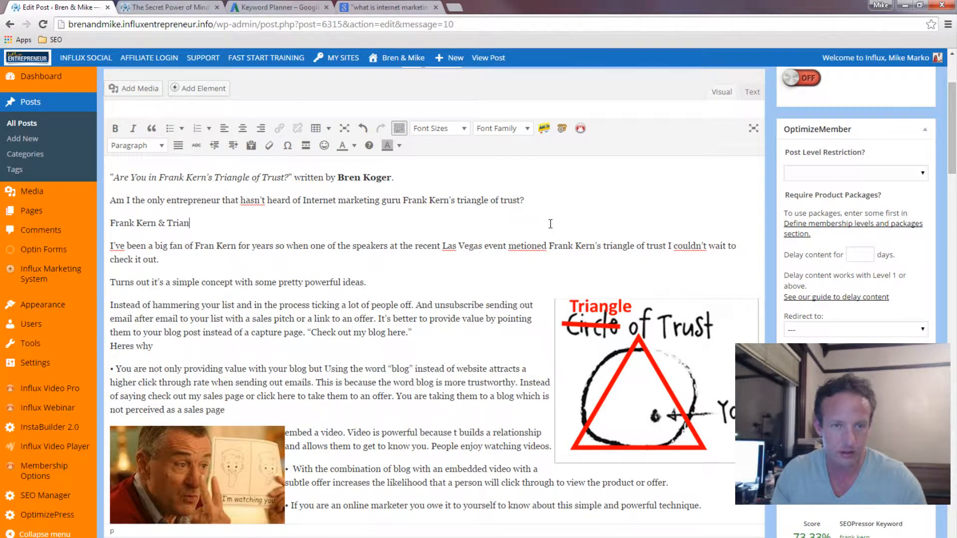
pyautogui.press('BackSpace')
pyautogui.write('gle ')
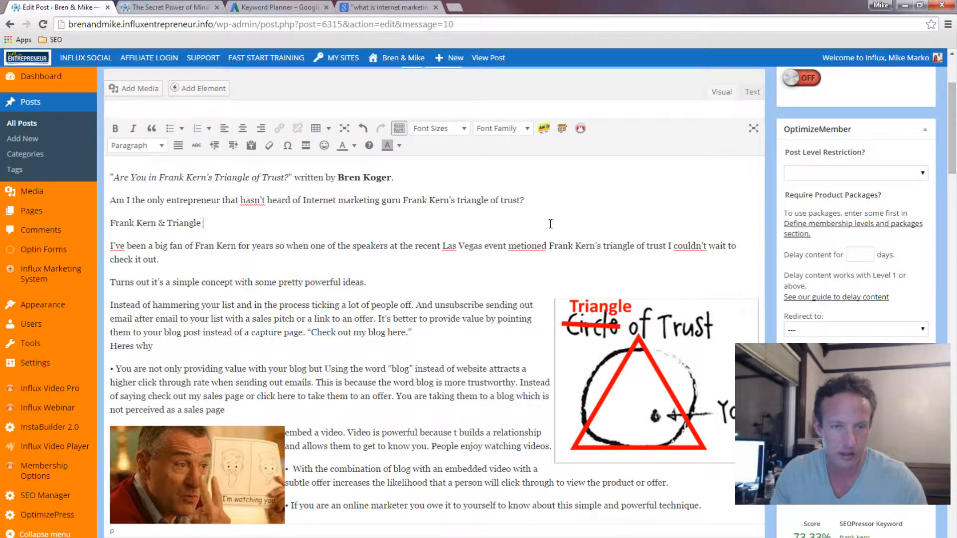
pyautogui.write('Trust')
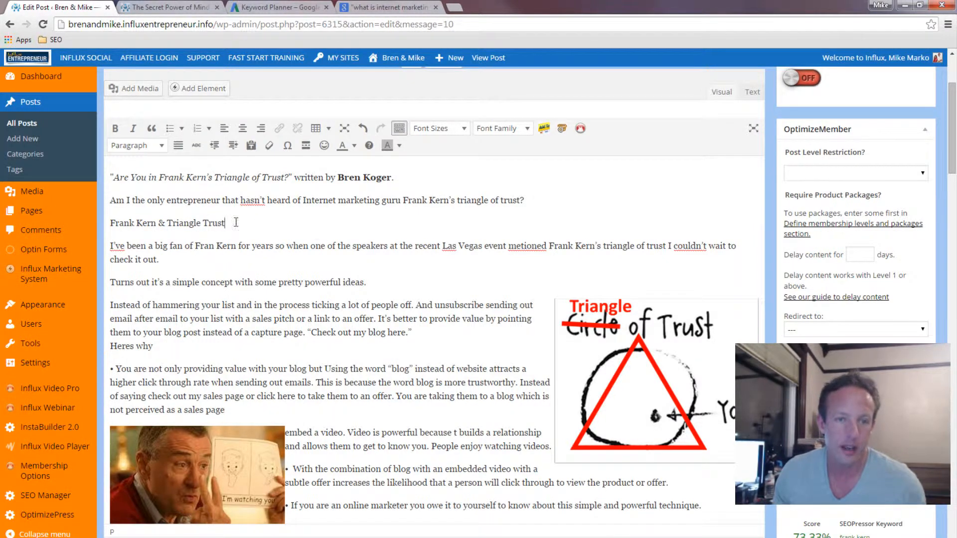
# Format the line "Frank Kern & Triangle Trust" below the opening question as Heading 2
pyautogui.moveTo(230, 222); pyautogui.dragTo(112, 215)
pyautogui.click(136, 146)
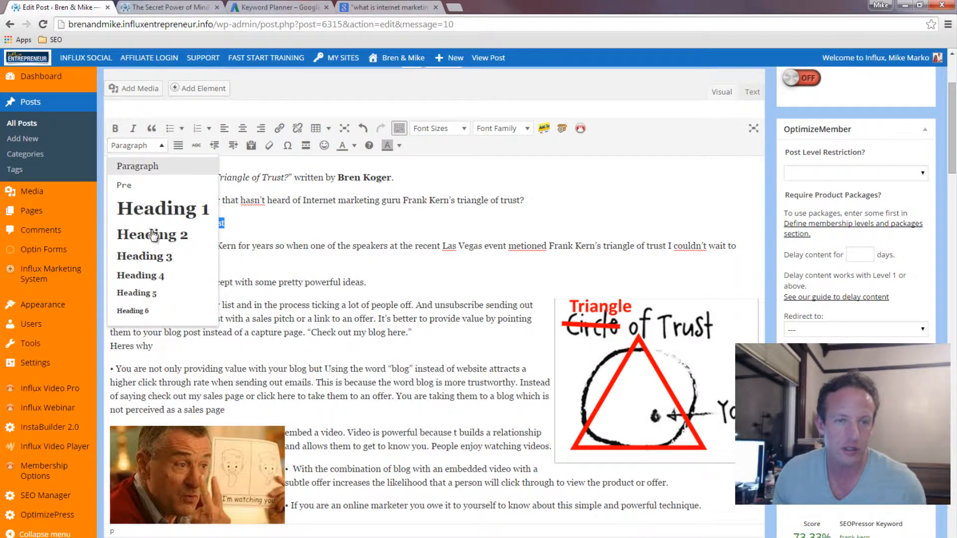
pyautogui.click(151, 241)
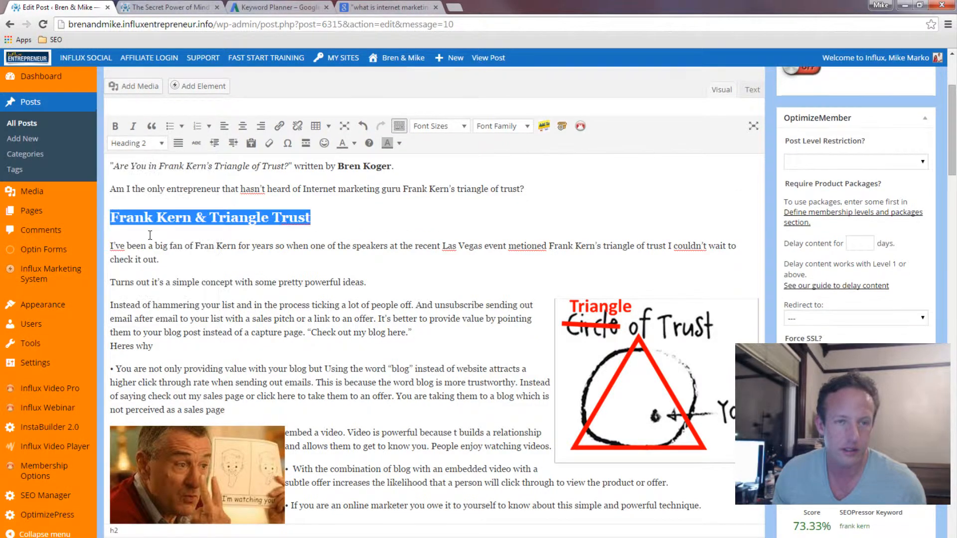
pyautogui.click(158, 145)
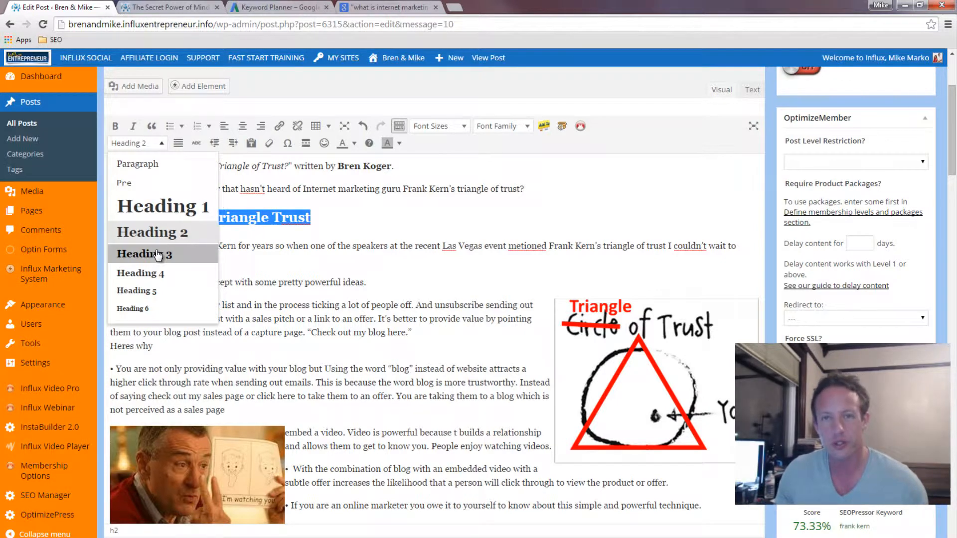
pyautogui.click(284, 265)
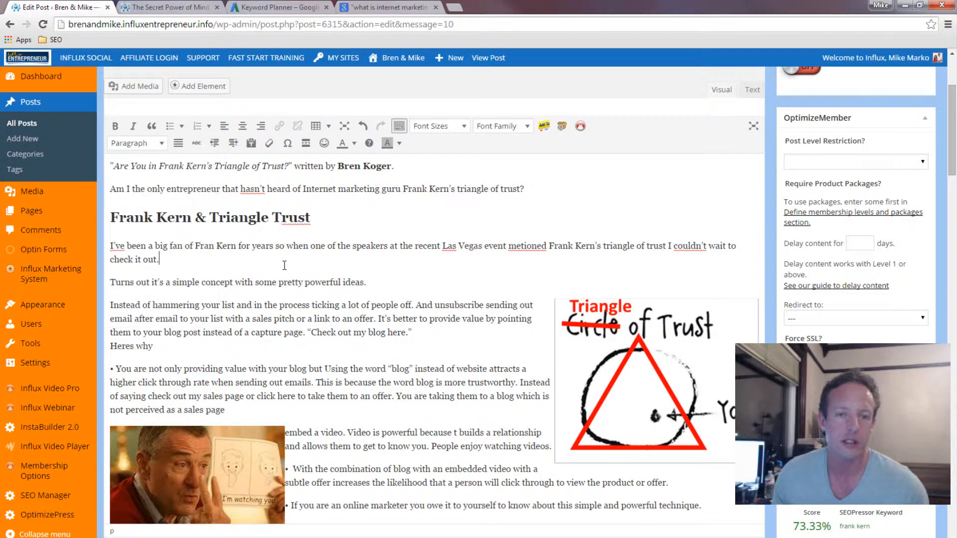
# Make the "Frank Kern & Triangle Trust" heading bold and colour its text blue
pyautogui.moveTo(315, 216); pyautogui.dragTo(104, 208)
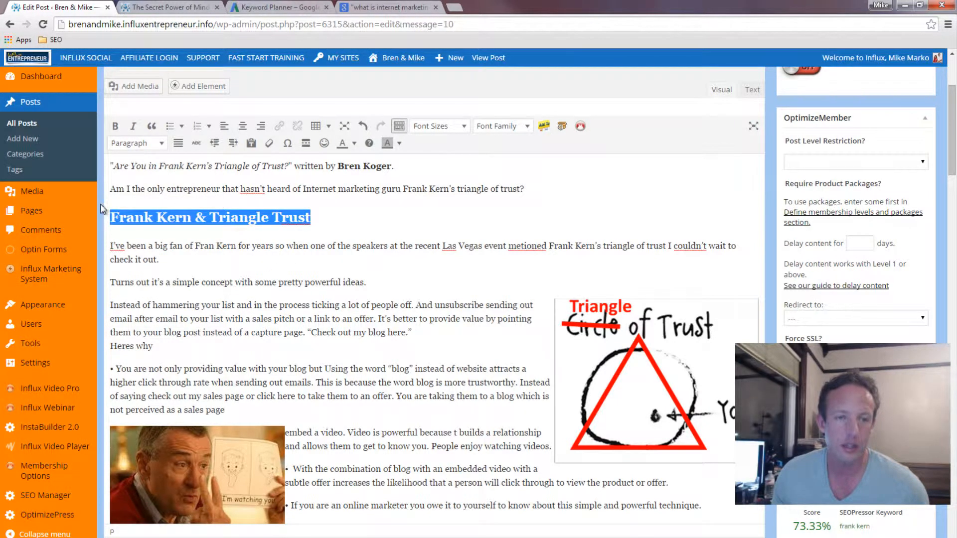
pyautogui.click(116, 126)
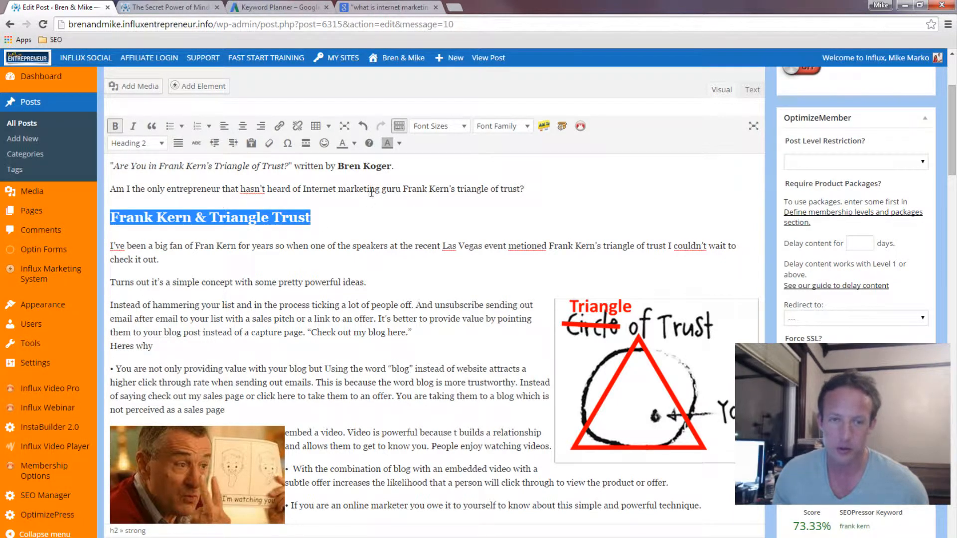
pyautogui.click(354, 143)
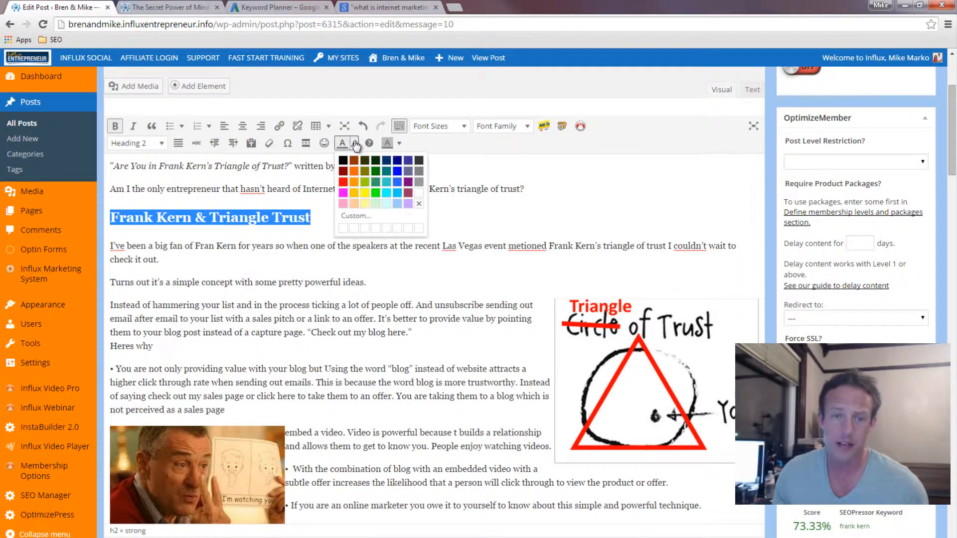
pyautogui.click(398, 171)
pyautogui.click(375, 257)
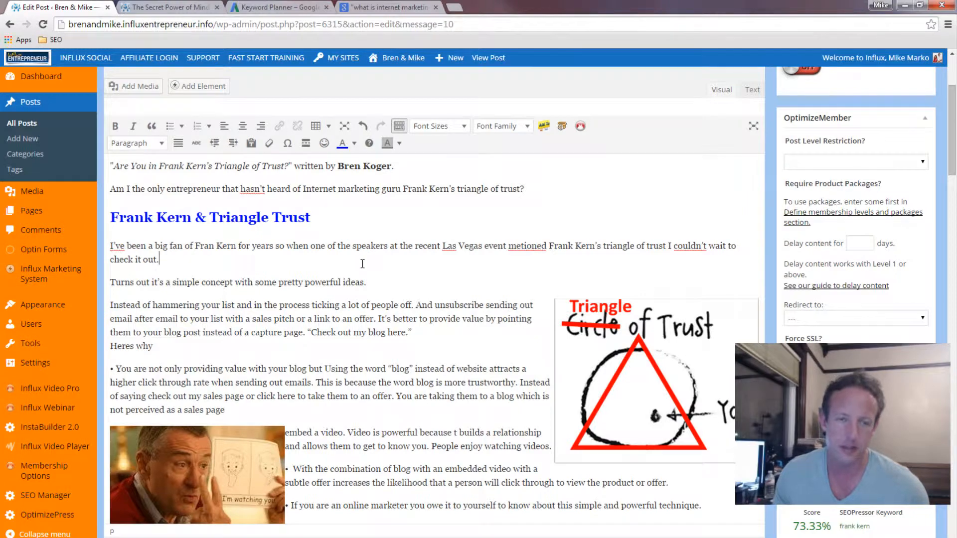
# Set the post's custom title tag to "Are you in Frank Kern’s Triangle of Trust?" in the page SEO options
pyautogui.scroll(-10, 362, 264)
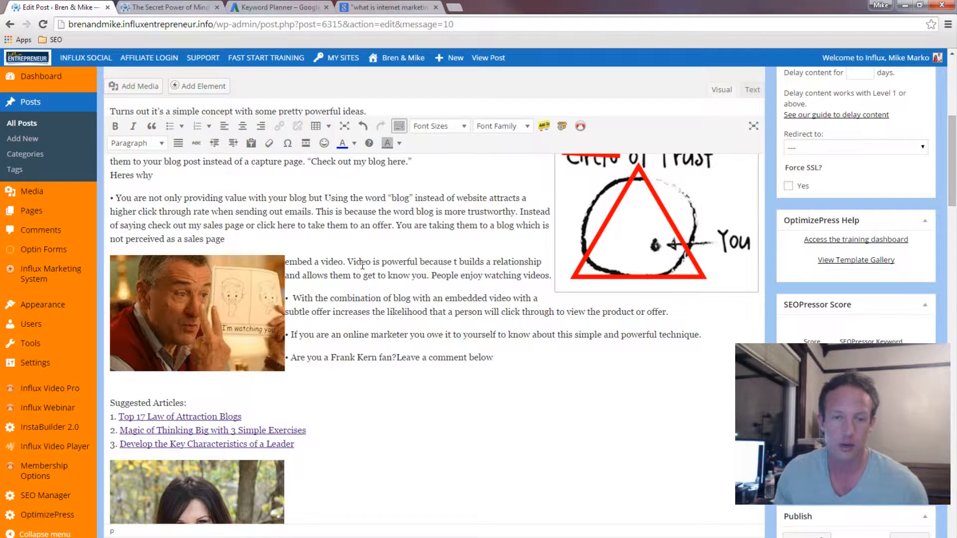
pyautogui.scroll(2, 362, 264)
pyautogui.scroll(-9, 363, 265)
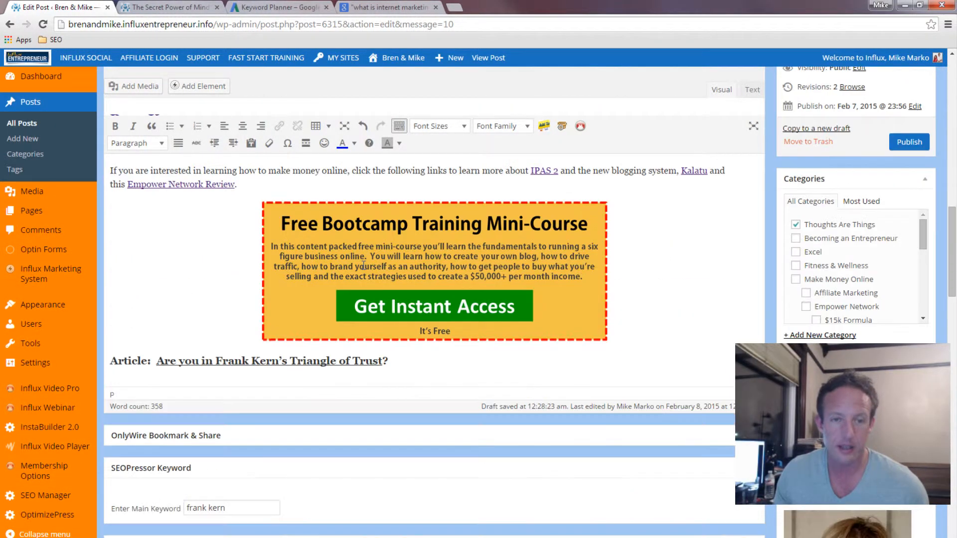
pyautogui.scroll(-2, 363, 265)
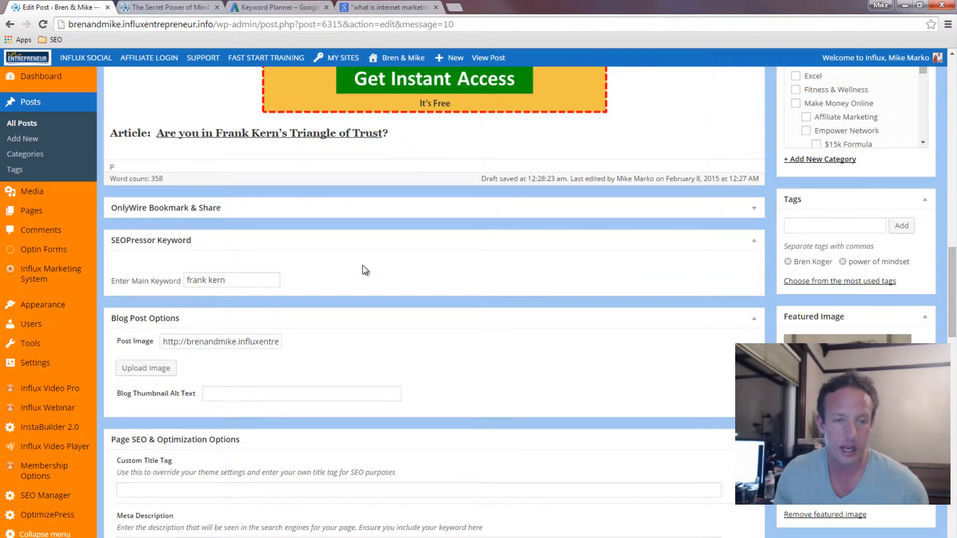
pyautogui.scroll(-5, 363, 265)
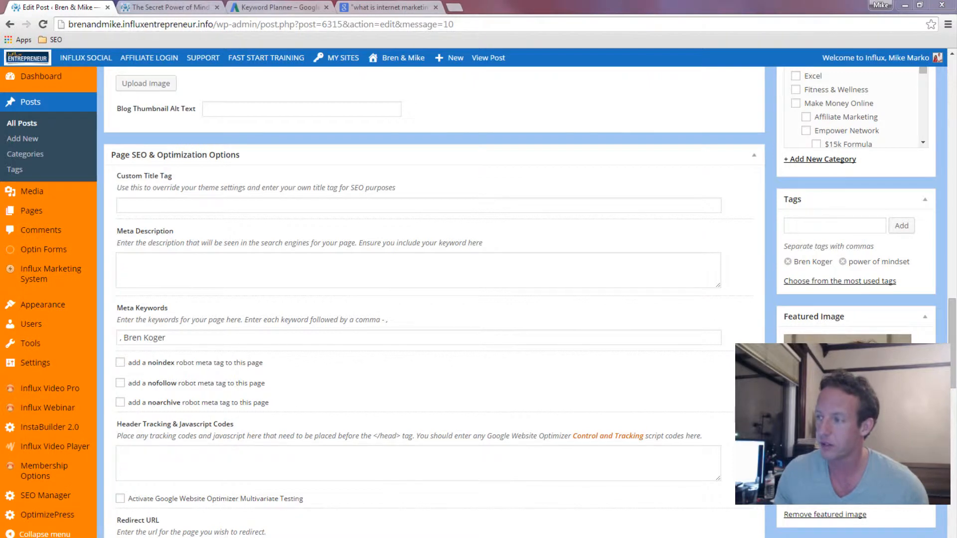
pyautogui.click(218, 204)
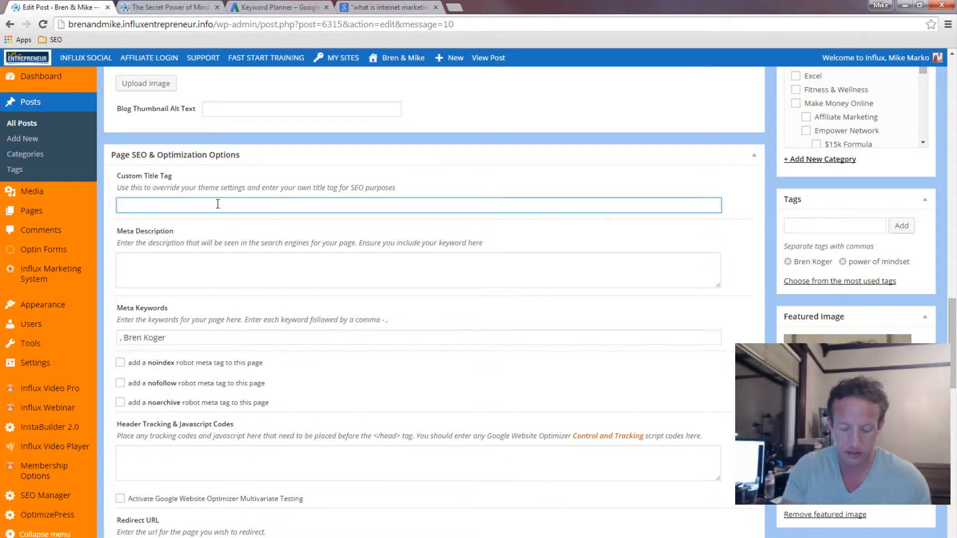
pyautogui.write('Are you in Frank Kern’s Triangle of Trust?')
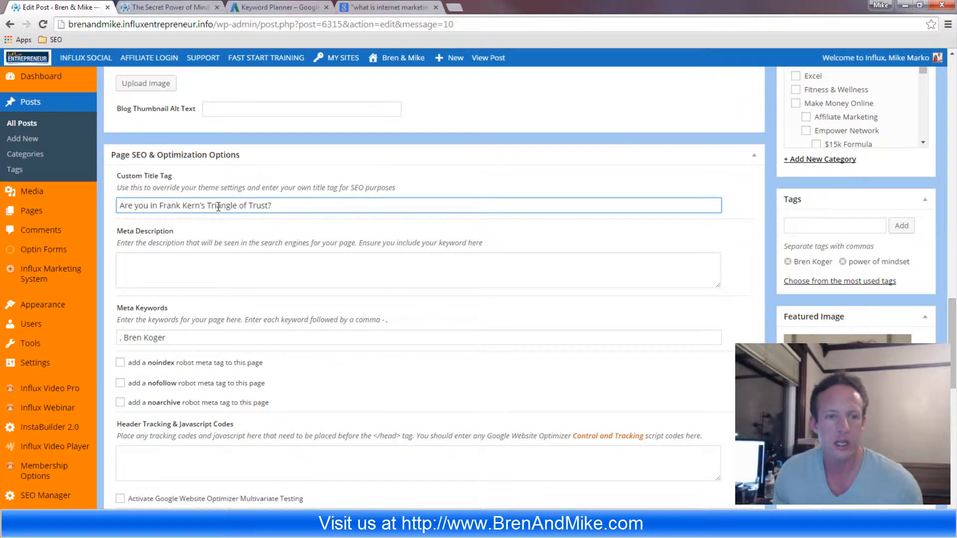
# Write the meta description "Learn about Frank Kern's Triangle of Trust. Didn't have a clue what it was until..."
pyautogui.click(209, 260)
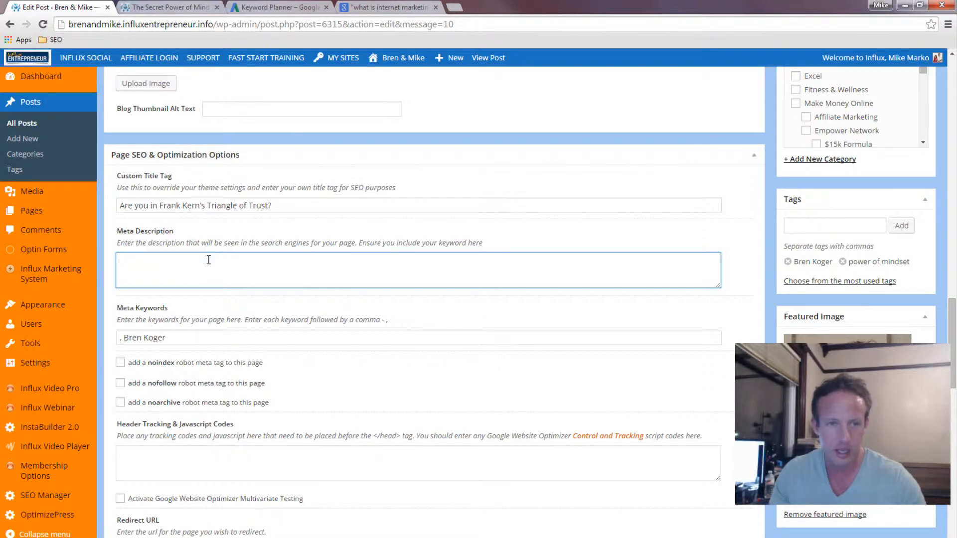
pyautogui.write('Learn about ')
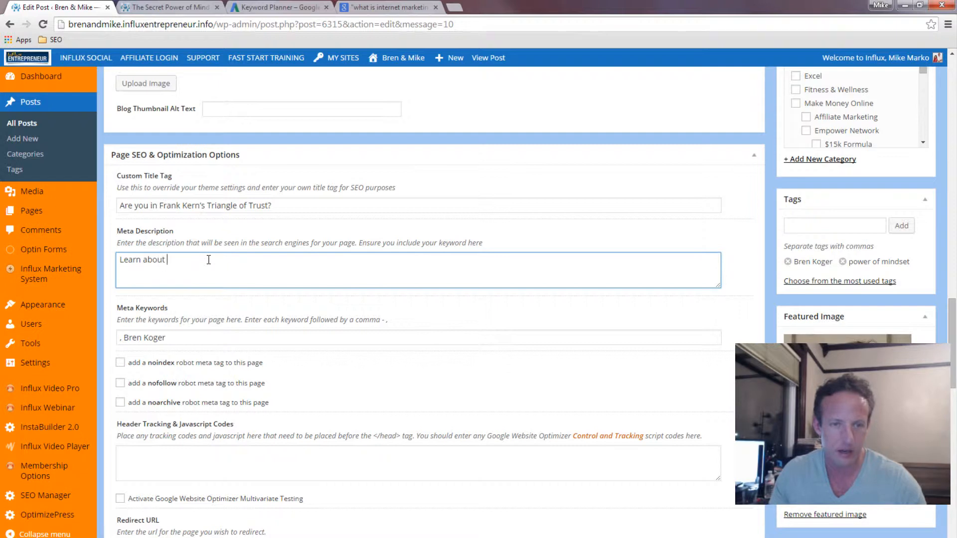
pyautogui.write("Frank Kern's ")
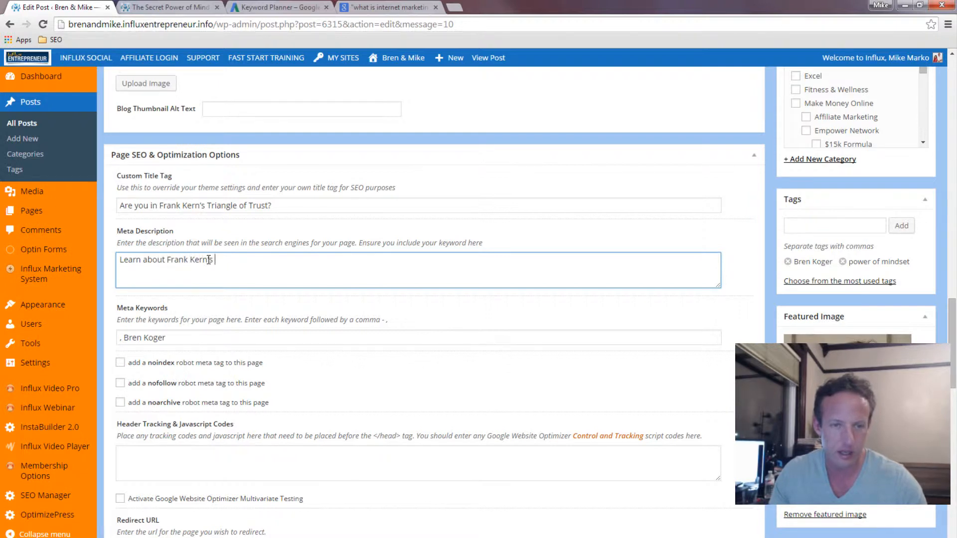
pyautogui.write('Trian')
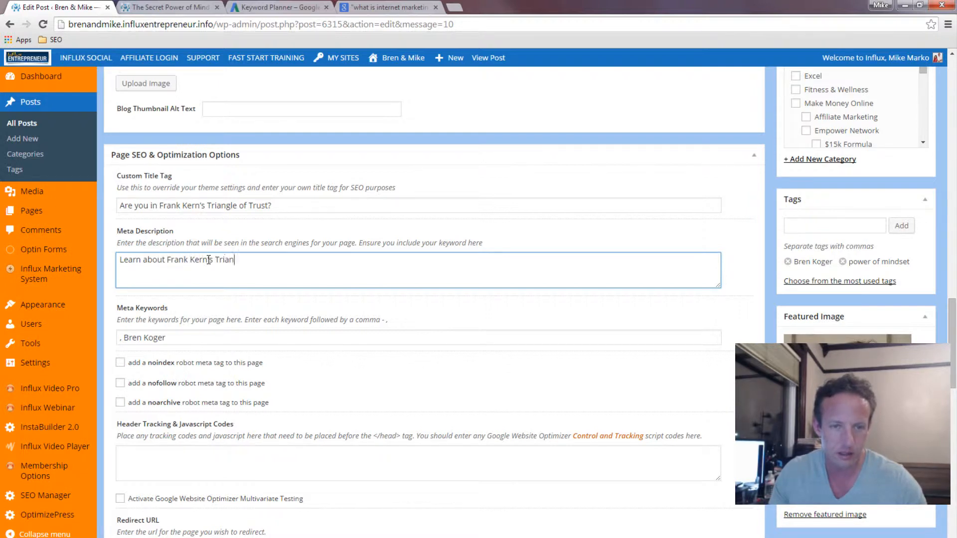
pyautogui.write('gle of Turst.')
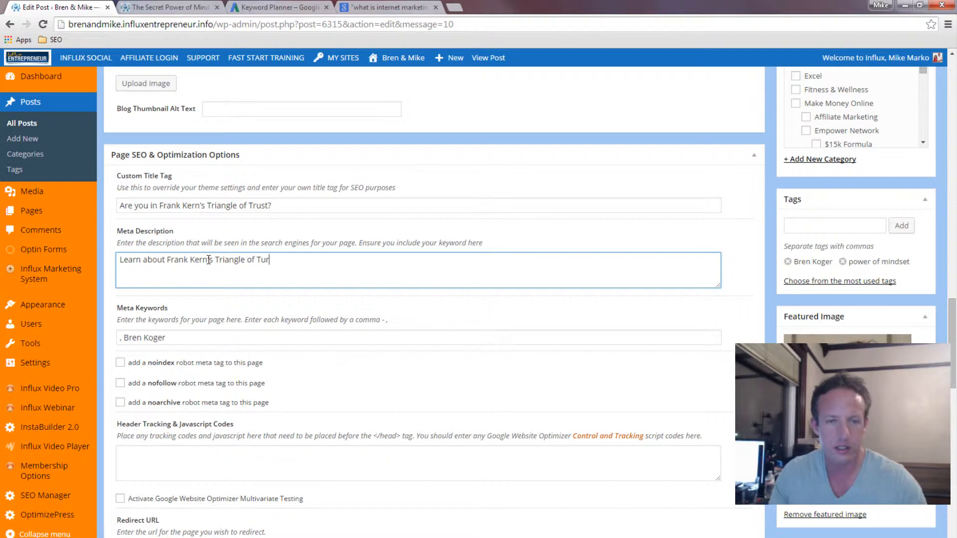
pyautogui.press('BackSpace')
pyautogui.press('BackSpace')
pyautogui.press('BackSpace')
pyautogui.press('BackSpace')
pyautogui.press('BackSpace')
pyautogui.write('rust. ')
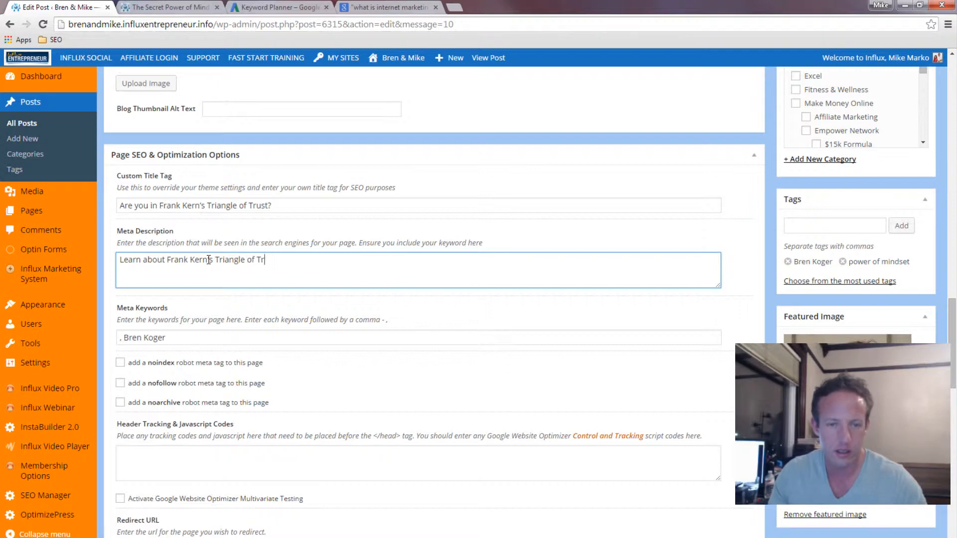
pyautogui.write(" Didn't ha")
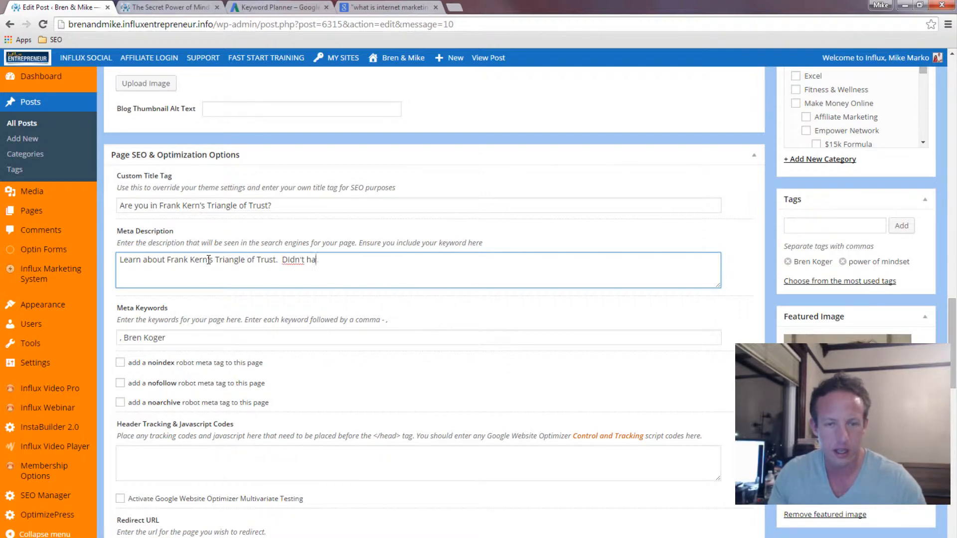
pyautogui.write('ve a clue')
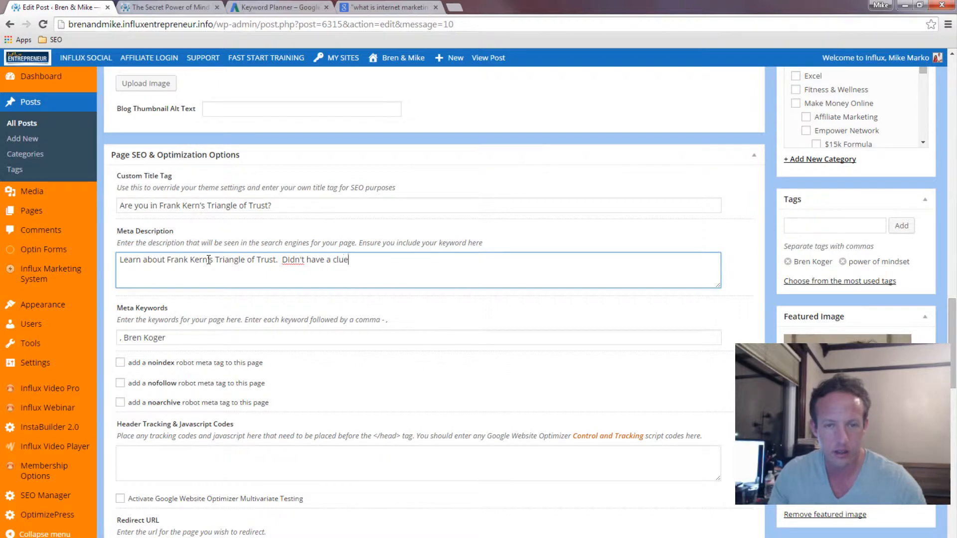
pyautogui.write(' what it was until ')
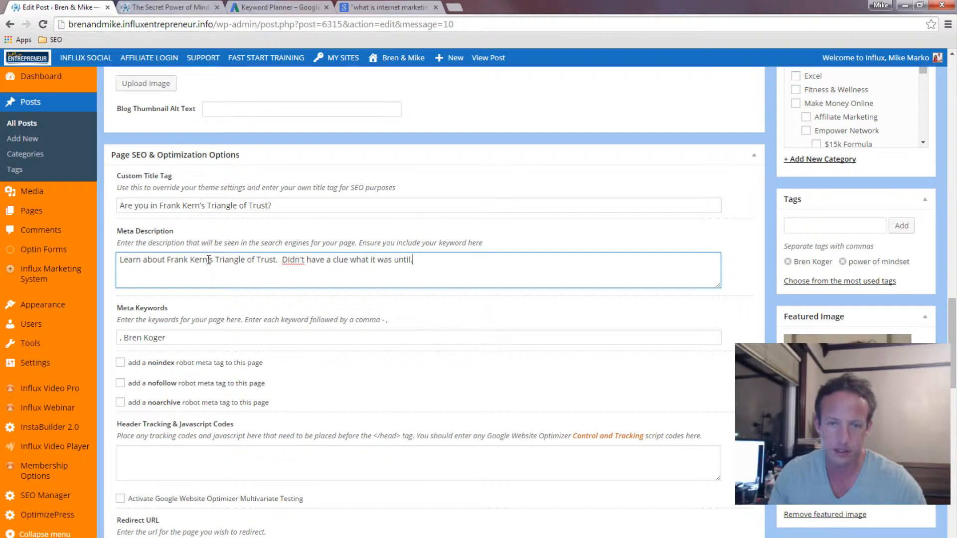
pyautogui.write('..')
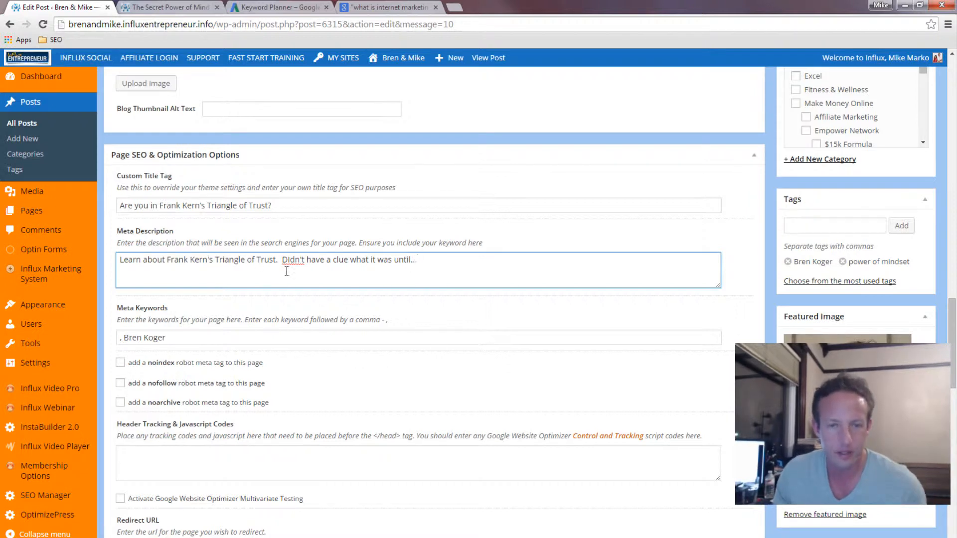
# Replace the word "it" in the meta description with "Frank Kurn's Triangle Trust"
pyautogui.doubleClick(374, 259)
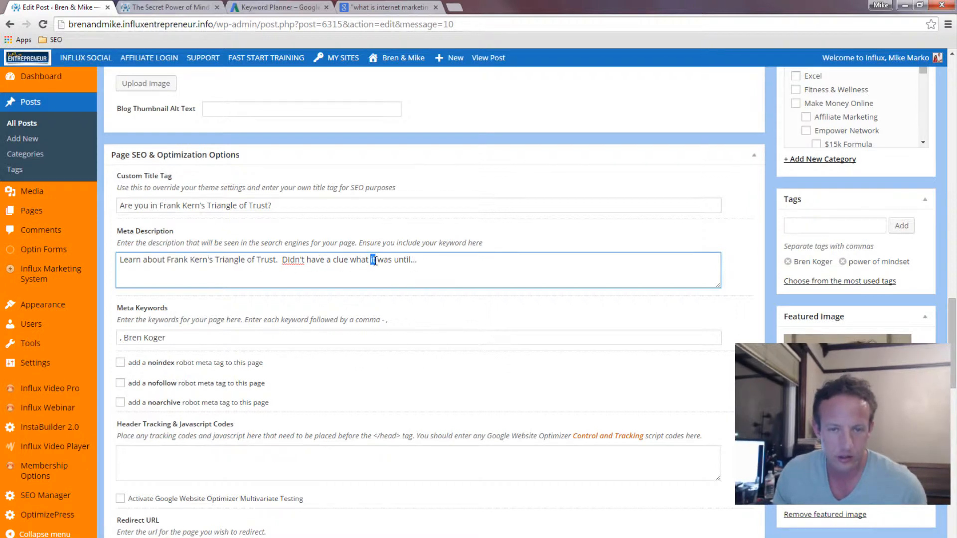
pyautogui.write('Frank')
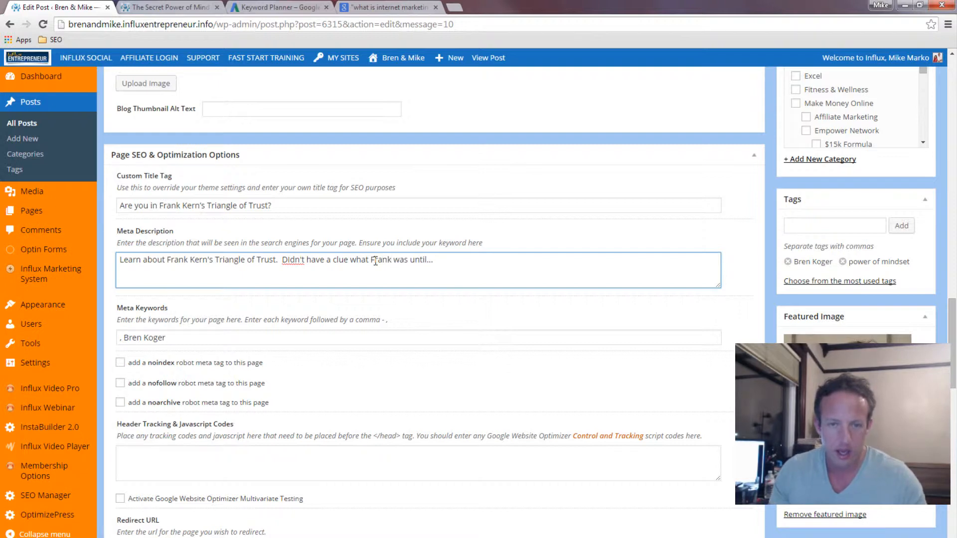
pyautogui.write(' Kur ')
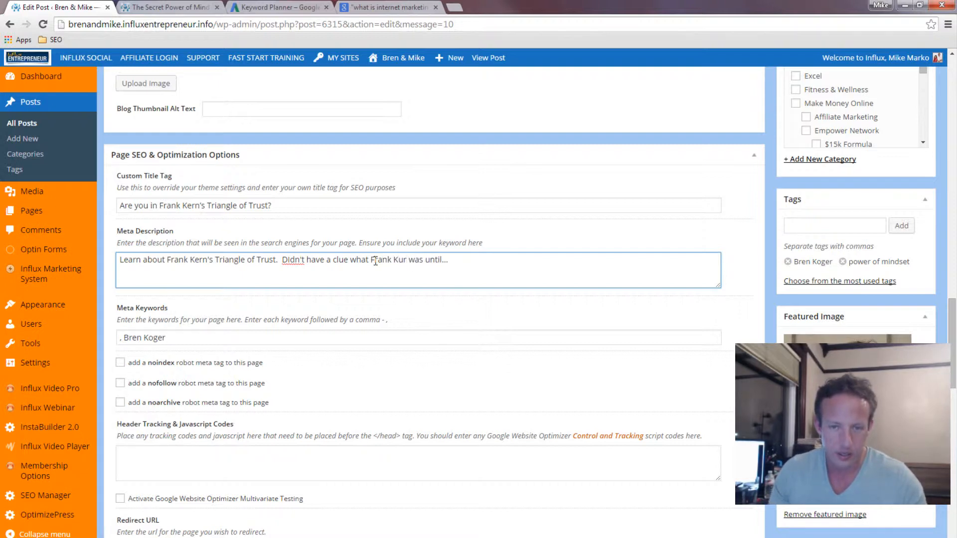
pyautogui.write("n's")
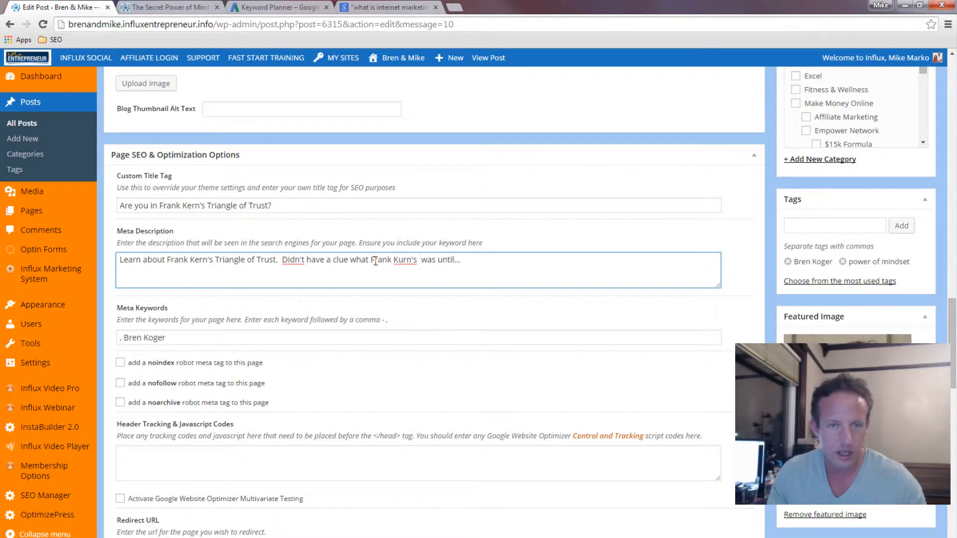
pyautogui.write(' Trian')
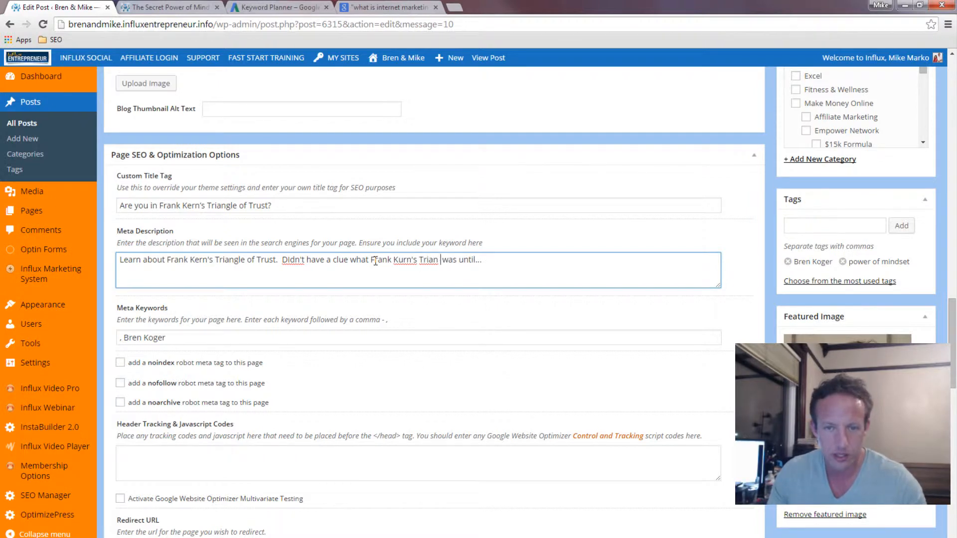
pyautogui.write('gle Trust')
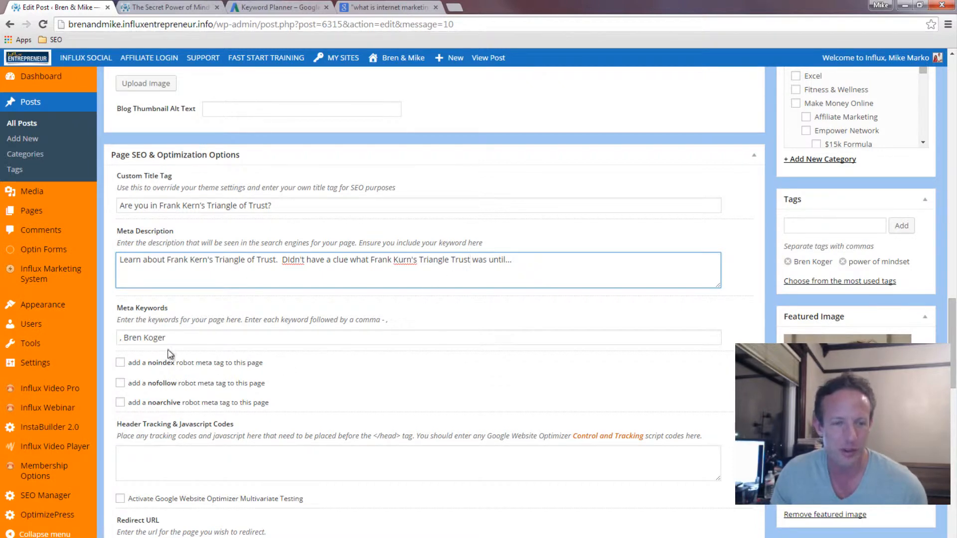
# Add "Frank Kurn" as the first meta keyword, ahead of the existing author-name keyword
pyautogui.click(122, 340)
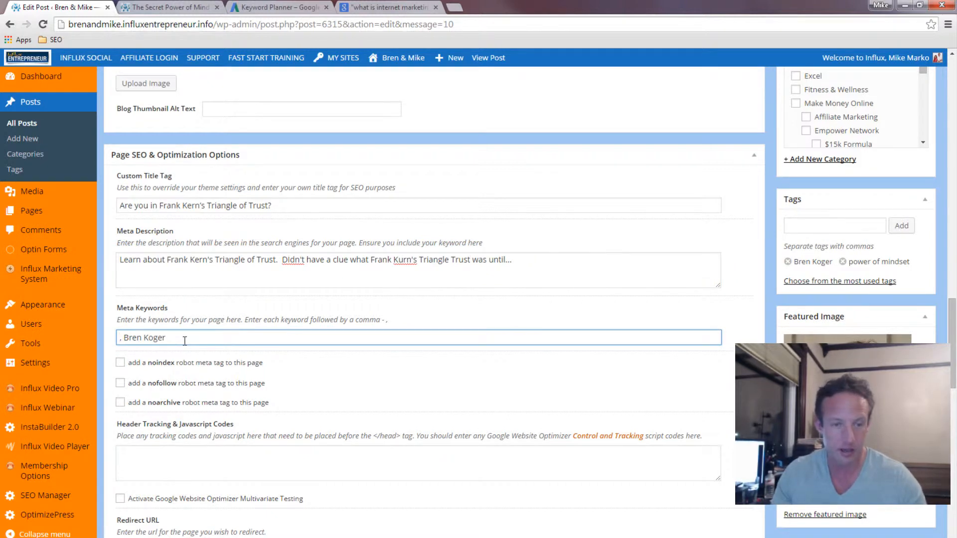
pyautogui.write('Frank Krun')
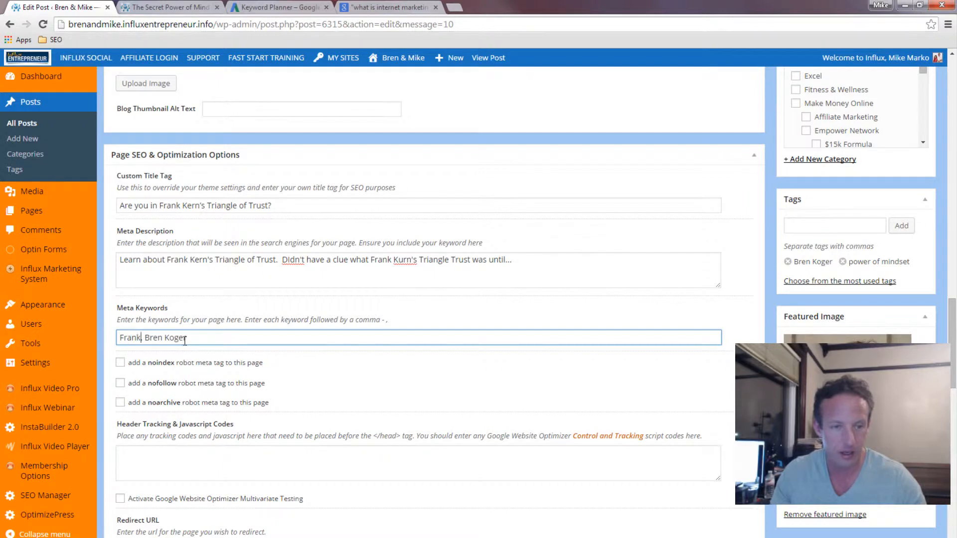
pyautogui.write(',')
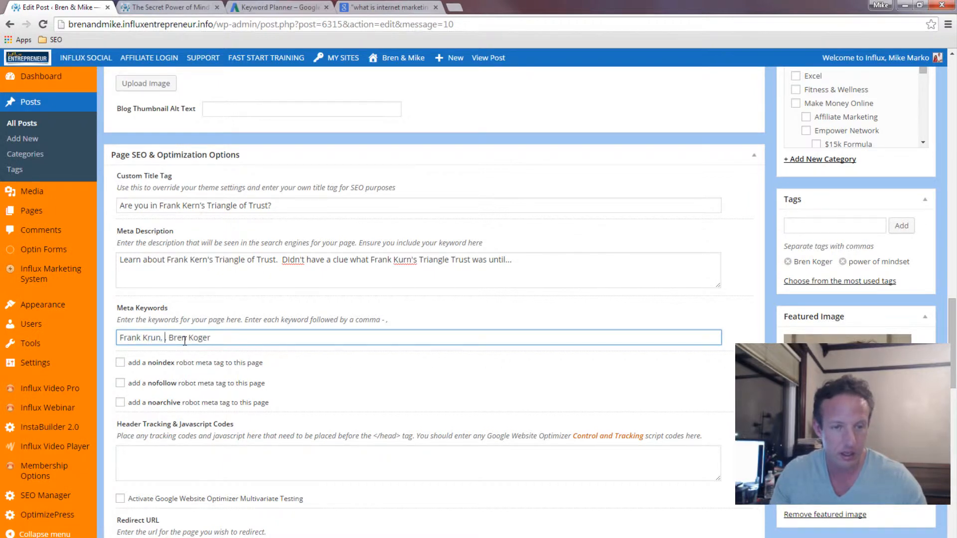
pyautogui.press('BackSpace')
pyautogui.press('BackSpace')
pyautogui.press('BackSpace')
pyautogui.press('BackSpace')
pyautogui.press('BackSpace')
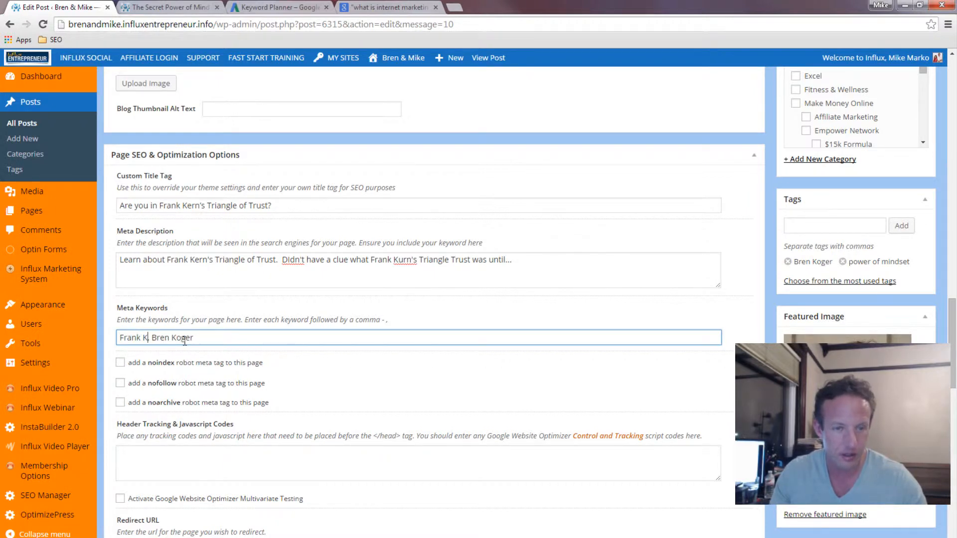
pyautogui.write('urn')
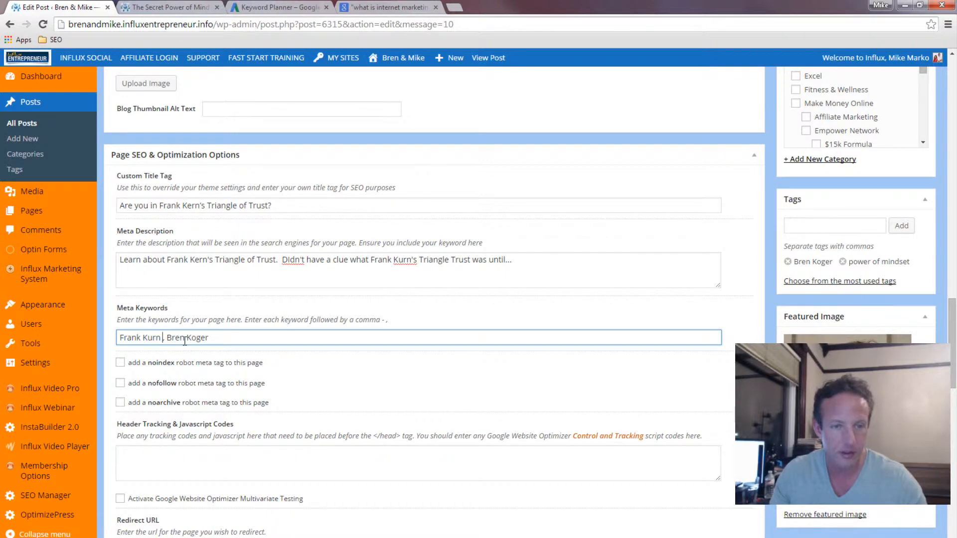
# Add "triange of trust" as a meta keyword directly after "Frank Kurn"
pyautogui.press('BackSpace')
pyautogui.press('Right')
pyautogui.write('t')
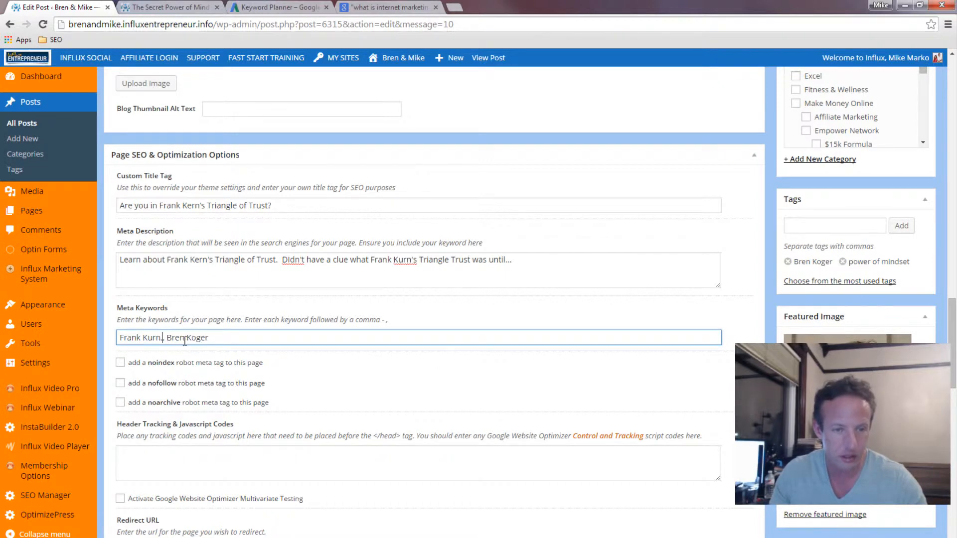
pyautogui.write('riange of,')
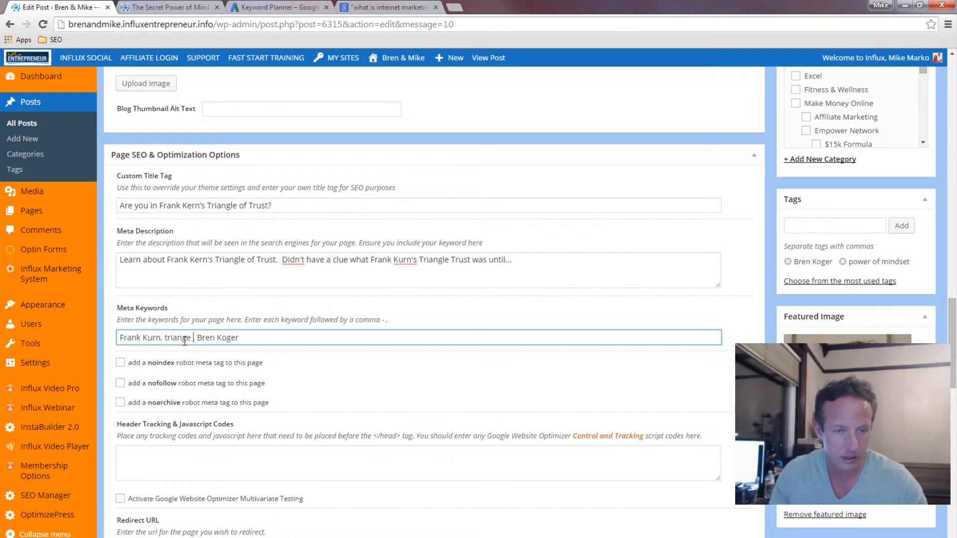
pyautogui.press('BackSpace')
pyautogui.write('t')
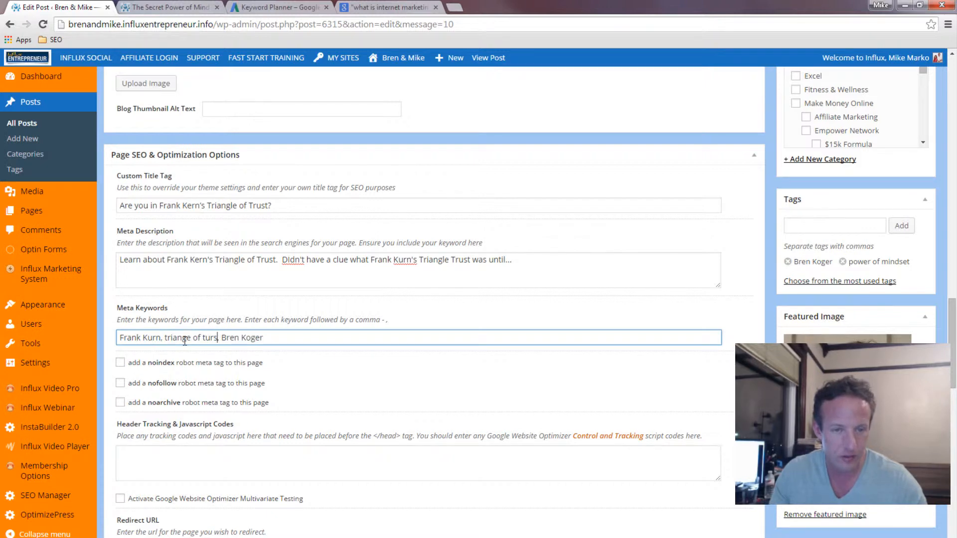
pyautogui.write('rust, ')
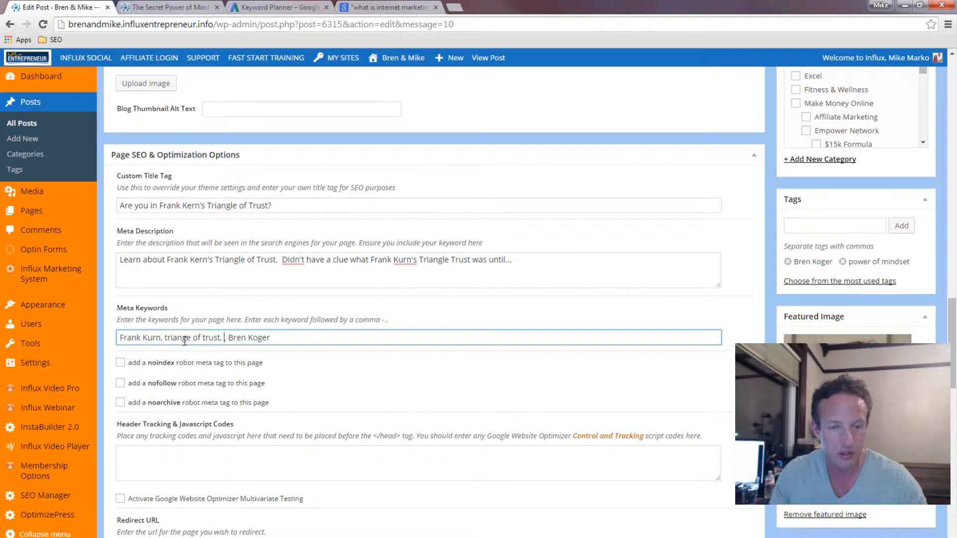
# Add "triangle trust" as another meta keyword, ahead of the author-name keyword
pyautogui.write('triang')
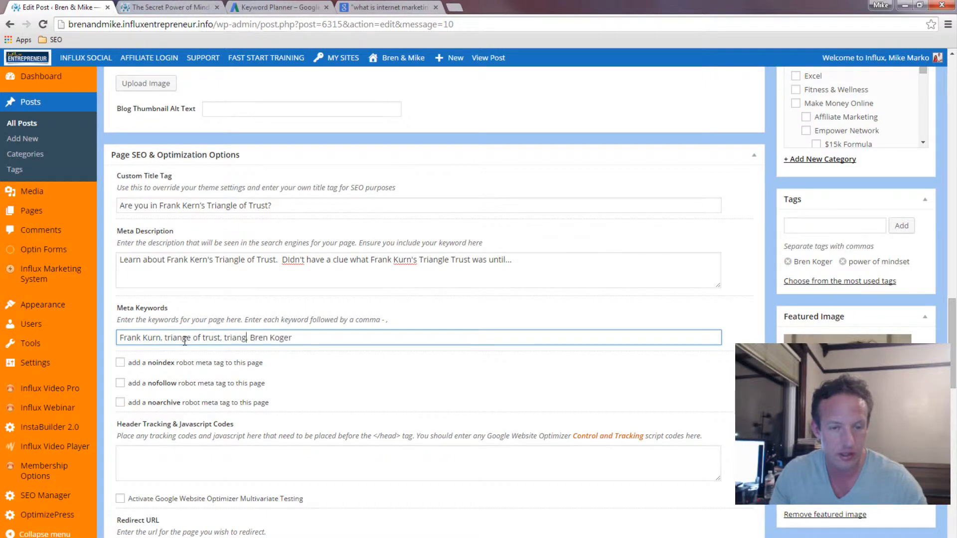
pyautogui.write('le turs')
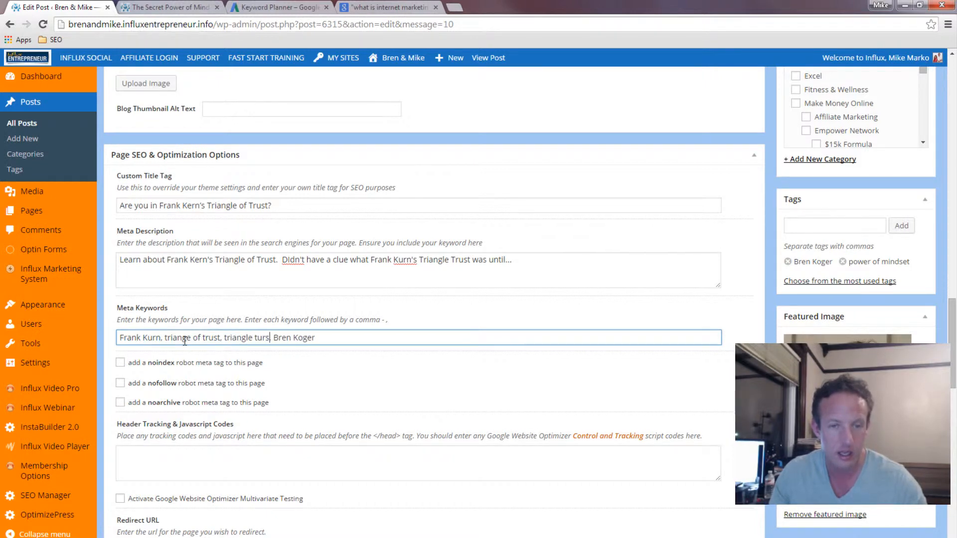
pyautogui.press('BackSpace')
pyautogui.press('BackSpace')
pyautogui.press('BackSpace')
pyautogui.write('rust ,')
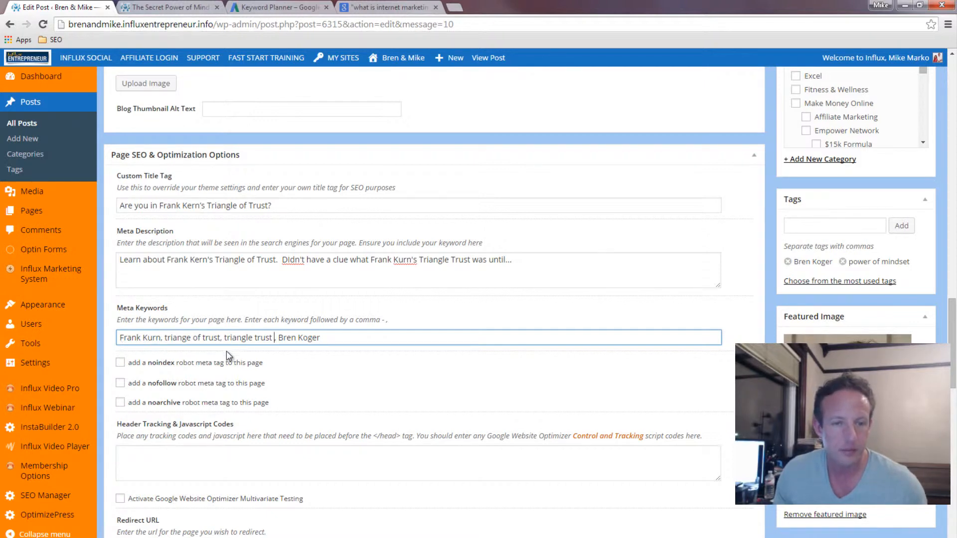
# Remove the "power of mindset" tag from the post and add the full meta keyword list as post tags
pyautogui.scroll(-1, 222, 401)
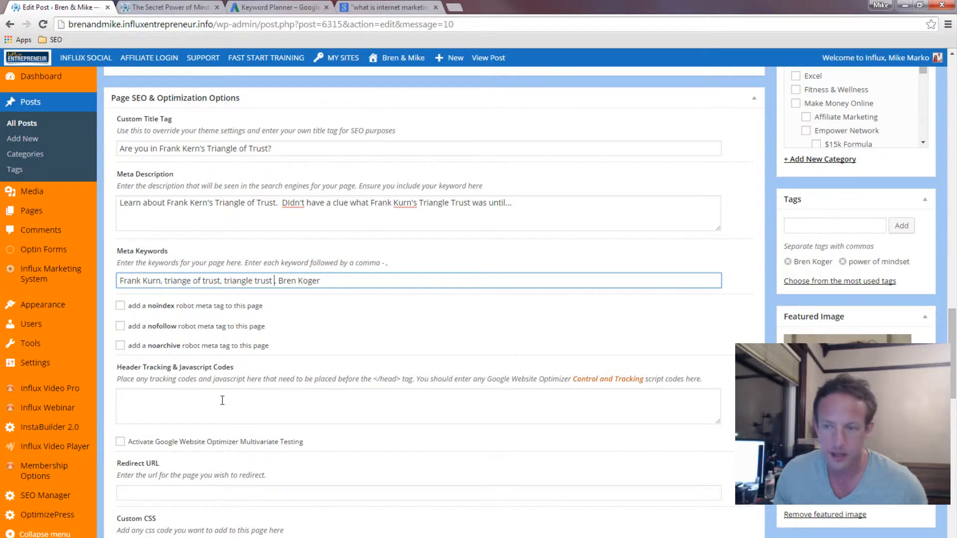
pyautogui.scroll(1, 223, 401)
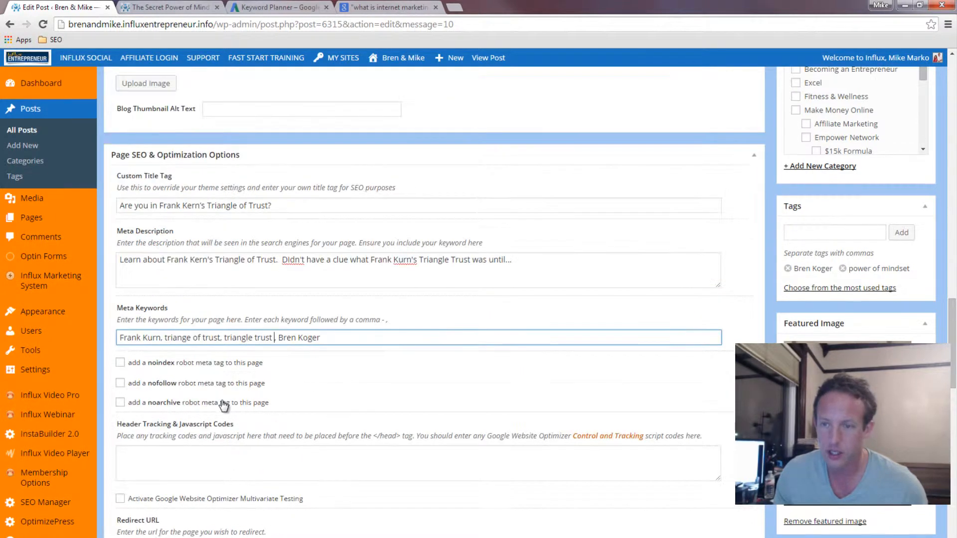
pyautogui.click(842, 269)
pyautogui.click(835, 233)
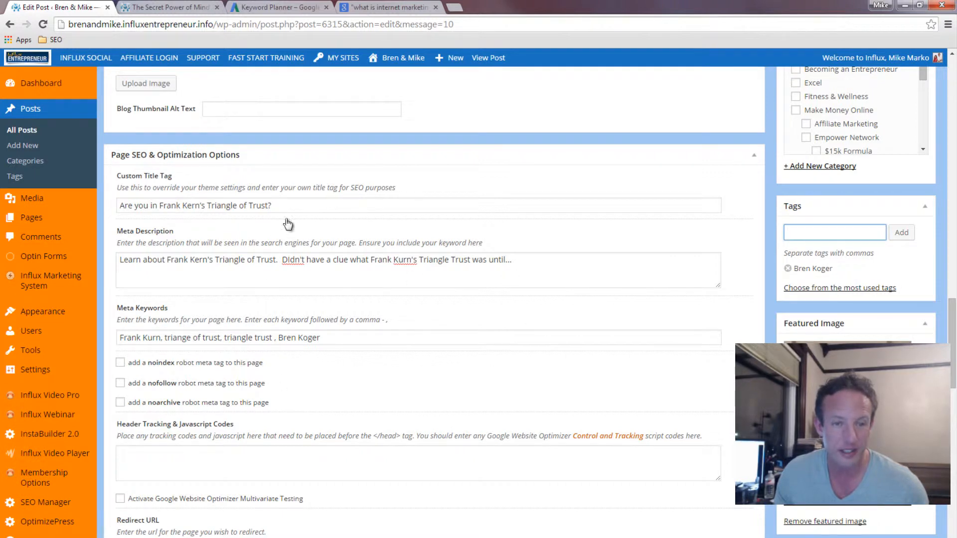
pyautogui.moveTo(321, 340); pyautogui.dragTo(108, 334)
pyautogui.hotkey('ctrl', 'c')
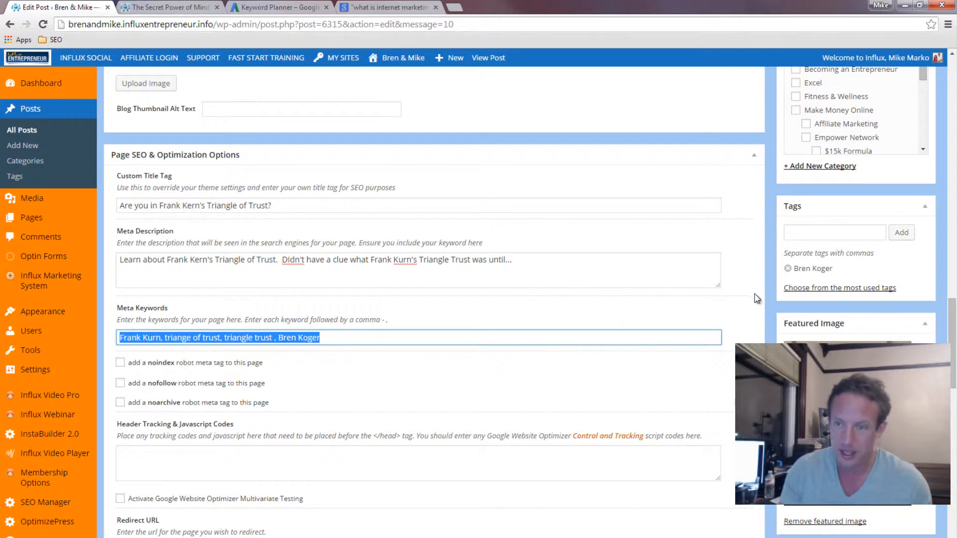
pyautogui.click(817, 234)
pyautogui.hotkey('ctrl', 'v')
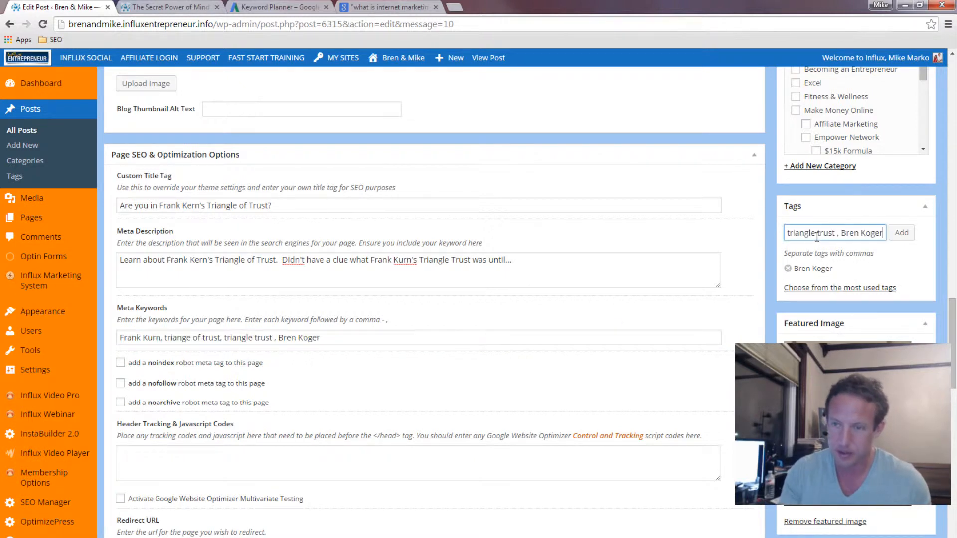
pyautogui.click(902, 232)
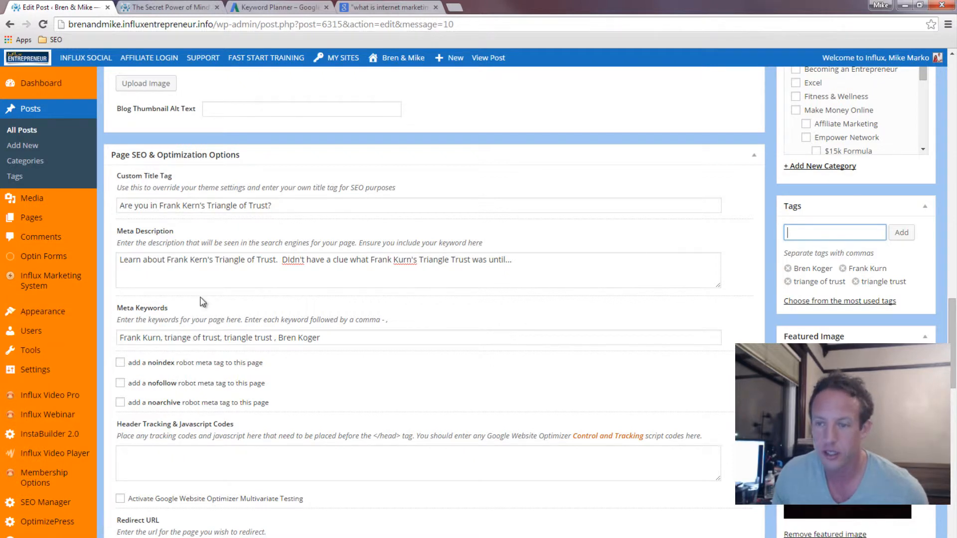
# Remove the misspelled "triange of trust" tag and correct the matching meta keyword to "triangle of trust"
pyautogui.click(787, 281)
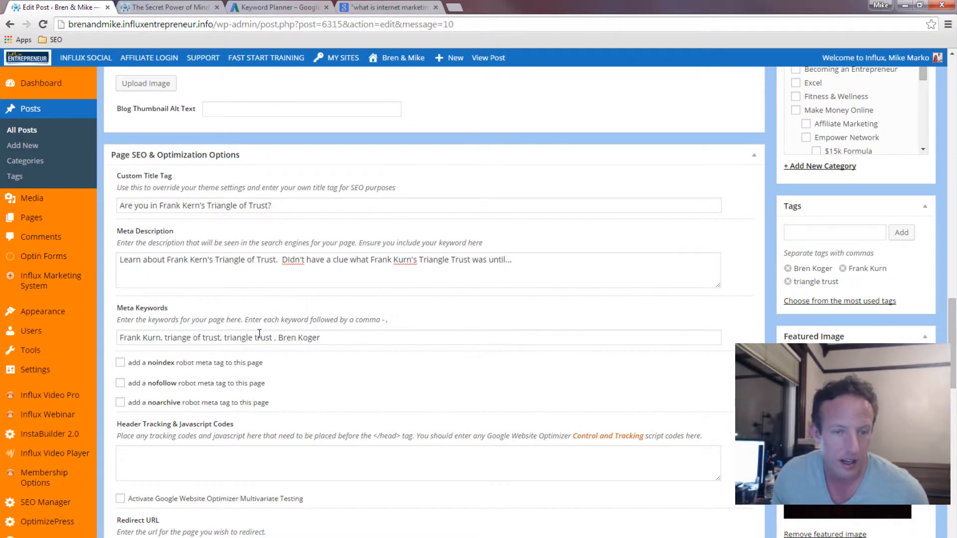
pyautogui.click(187, 337)
pyautogui.write('l')
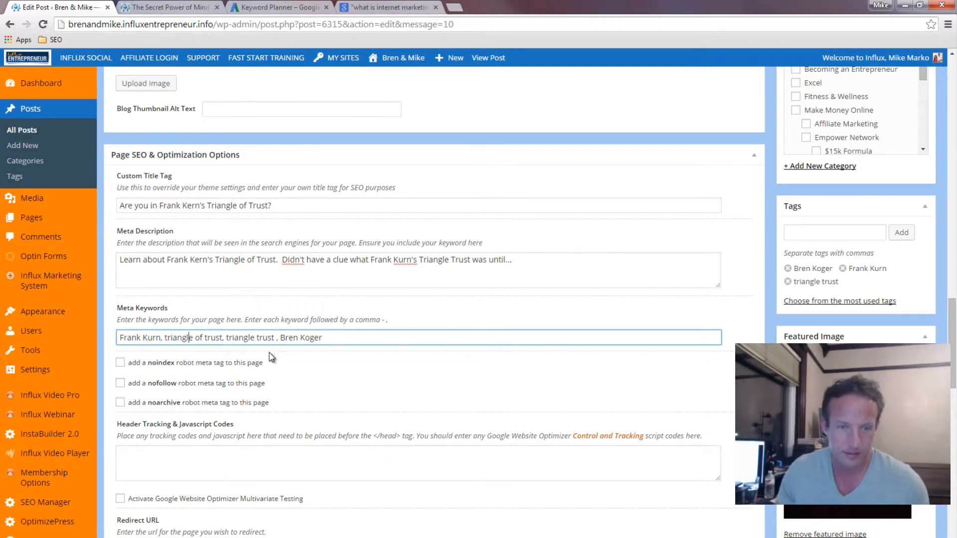
# Copy the meta keyword "triangle of trust" and add it as a post tag
pyautogui.moveTo(165, 337); pyautogui.dragTo(223, 336)
pyautogui.hotkey('ctrl', 'c')
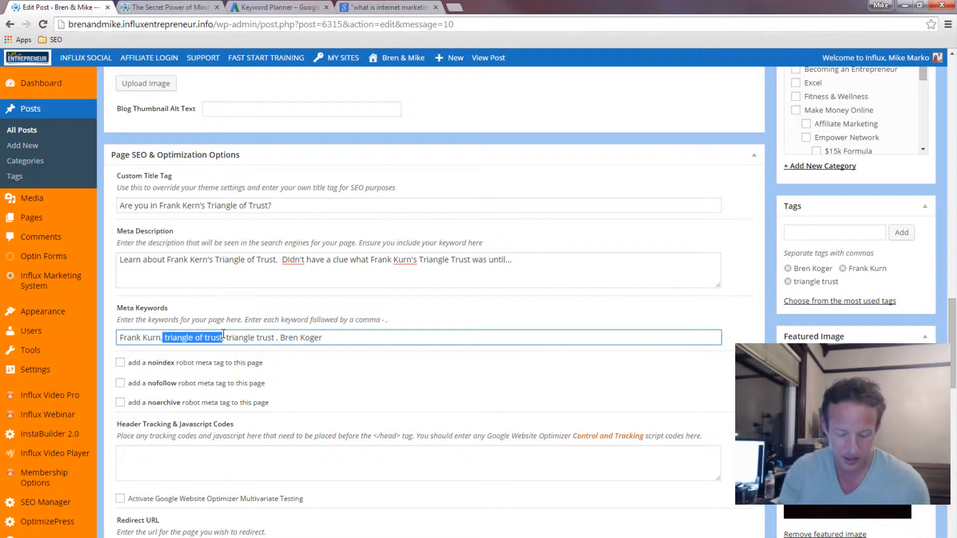
pyautogui.click(801, 231)
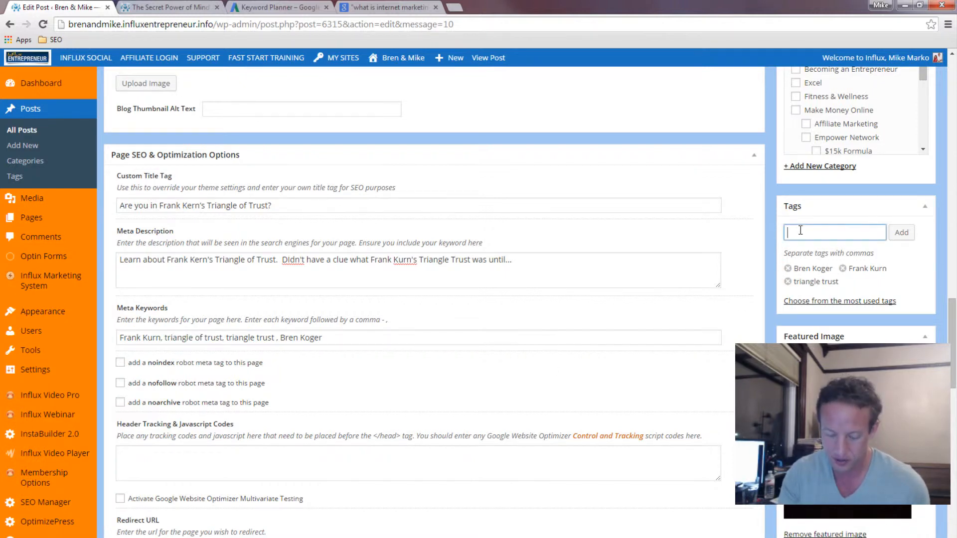
pyautogui.hotkey('ctrl', 'v')
pyautogui.click(901, 232)
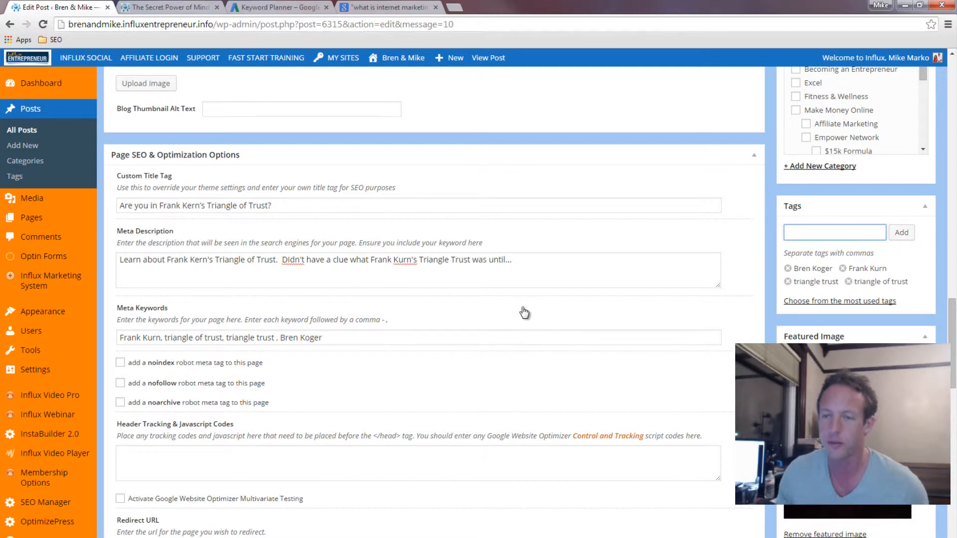
# Unassign the post from the Thoughts Are Things category and assign it to Becoming an Entrepreneur
pyautogui.scroll(1, 526, 313)
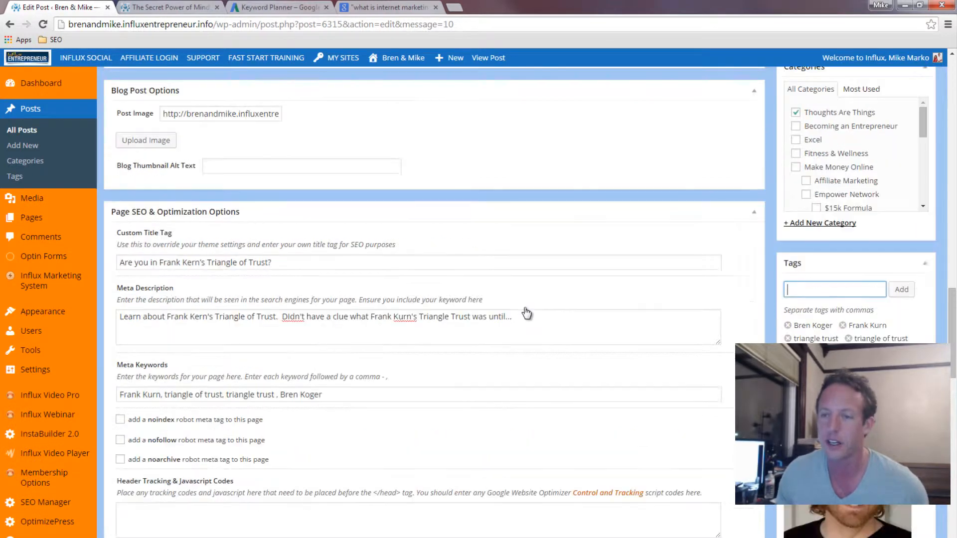
pyautogui.click(796, 112)
pyautogui.click(796, 126)
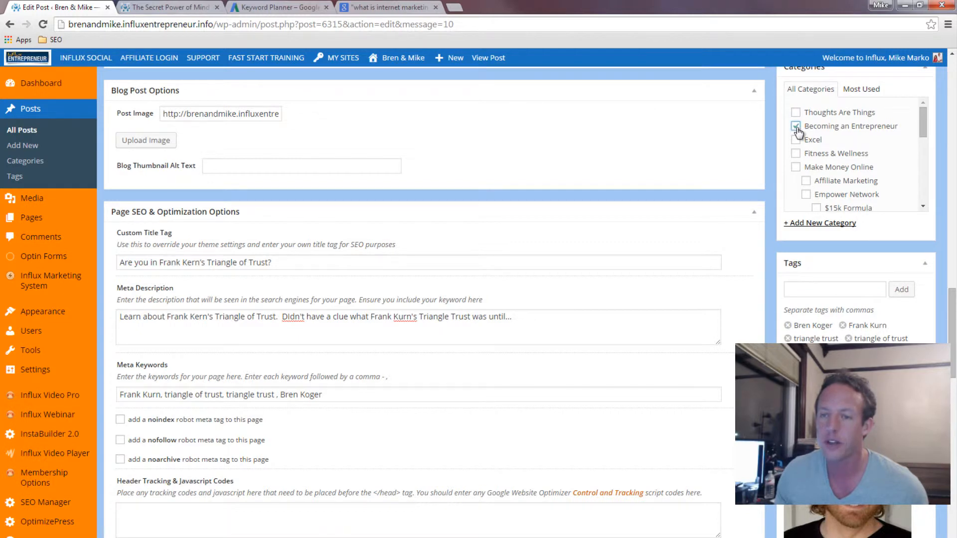
pyautogui.moveTo(923, 131)
pyautogui.mouseDown()
pyautogui.moveTo(933, 185)
pyautogui.moveTo(930, 128)
pyautogui.mouseUp()
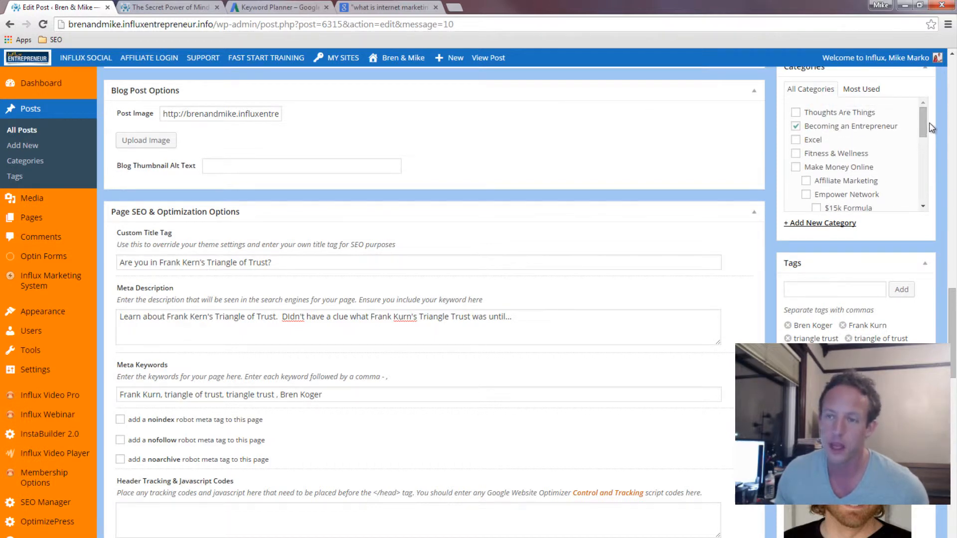